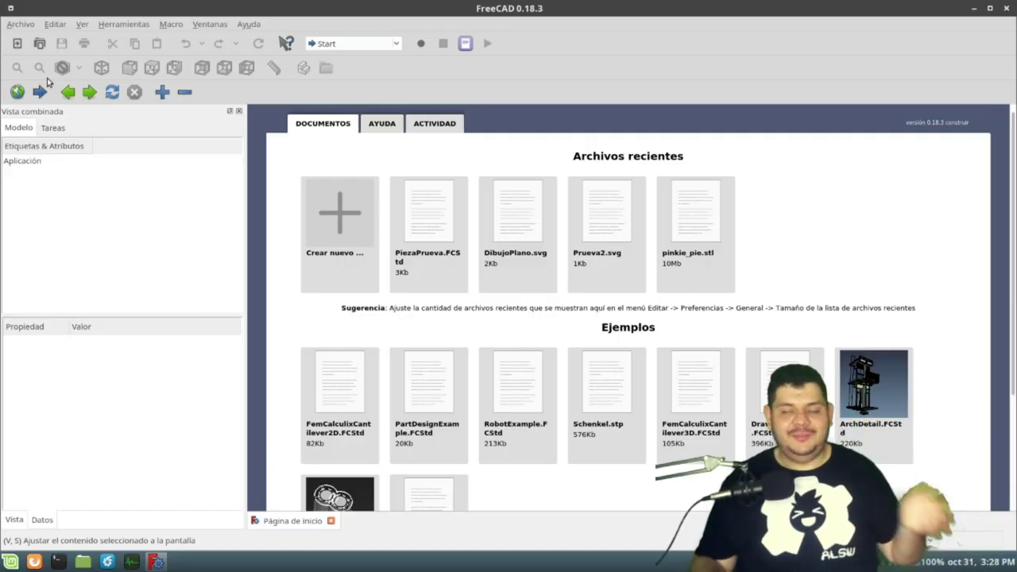
Create a new empty document, 'Sin nombre'
left_click(17, 44)
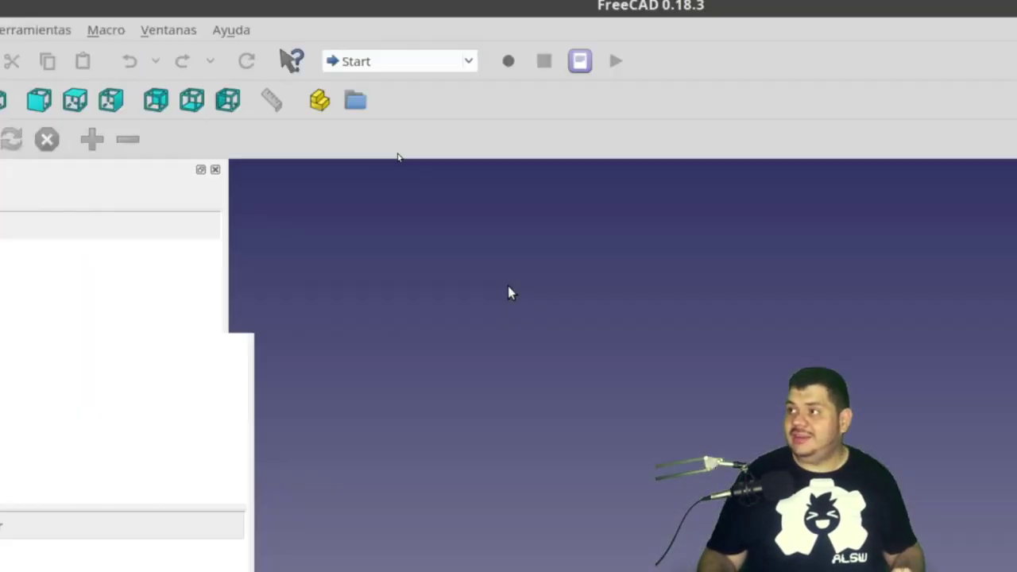
Choose Part Design from the workbench list
left_click(507, 78)
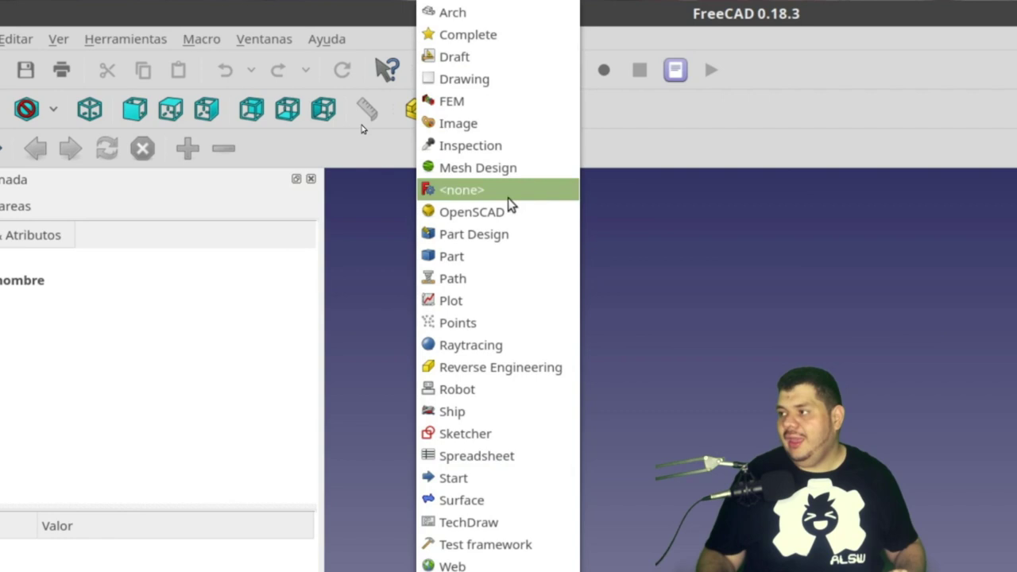
left_click(508, 229)
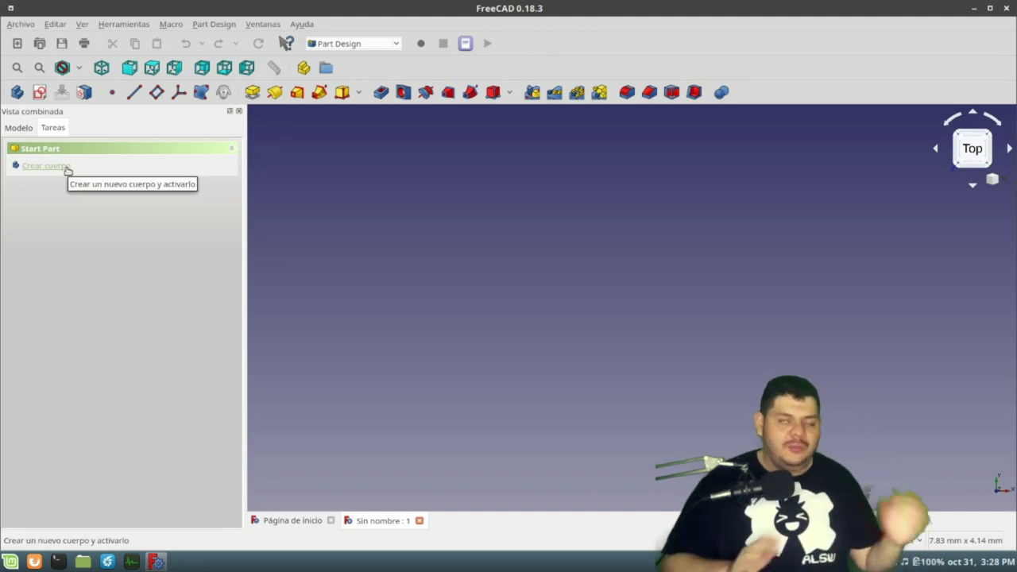
Create a Body with its Origin and confirm it appears in the model tree
left_click(67, 169)
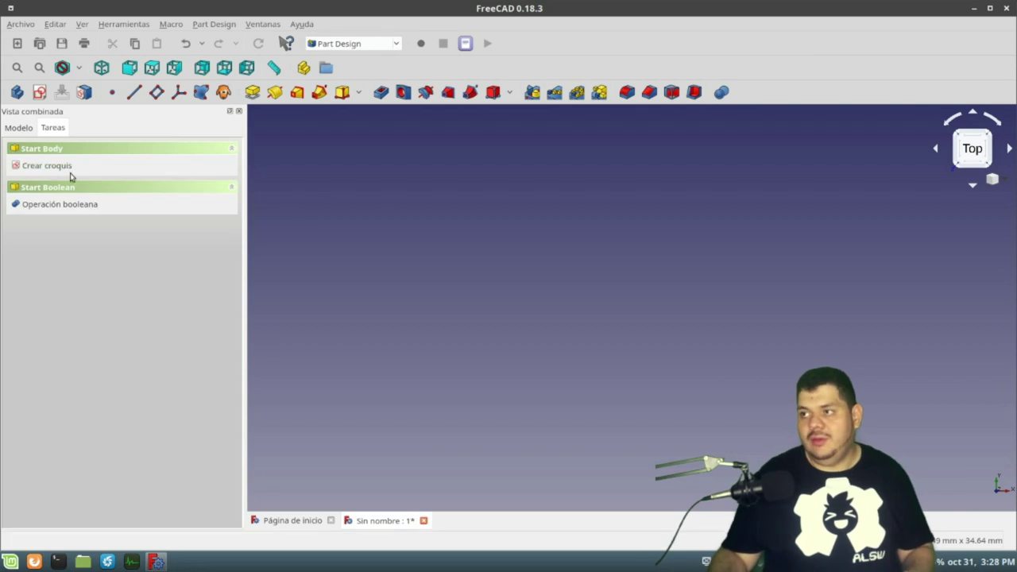
left_click(13, 128)
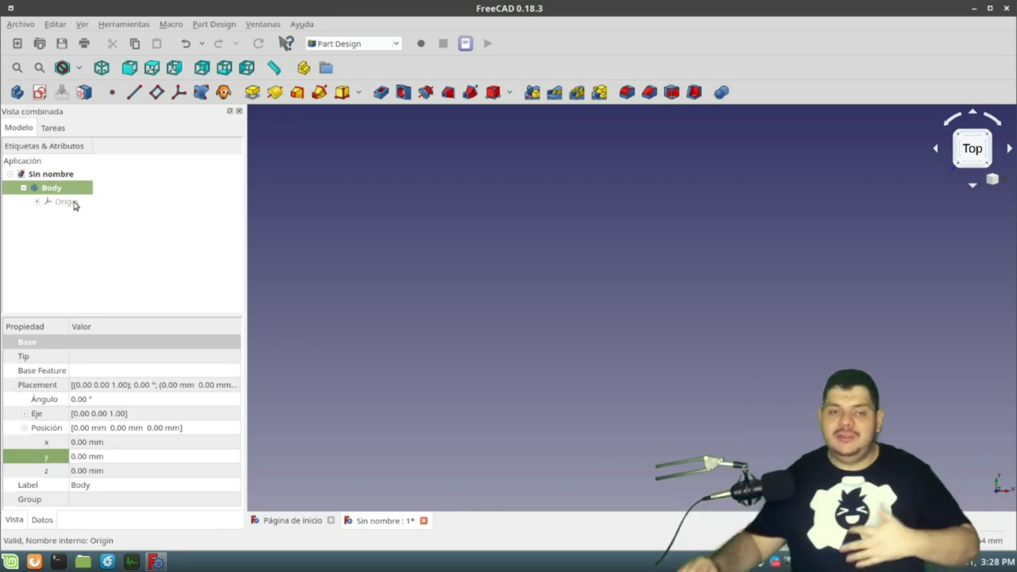
left_click(52, 128)
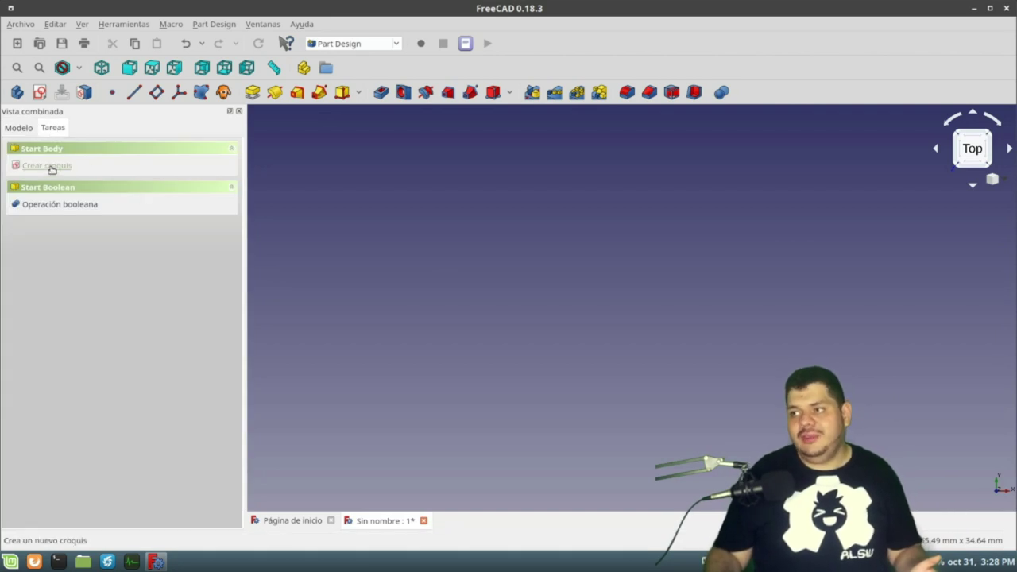
Create a new sketch attached to the XY_Plane
left_click(39, 92)
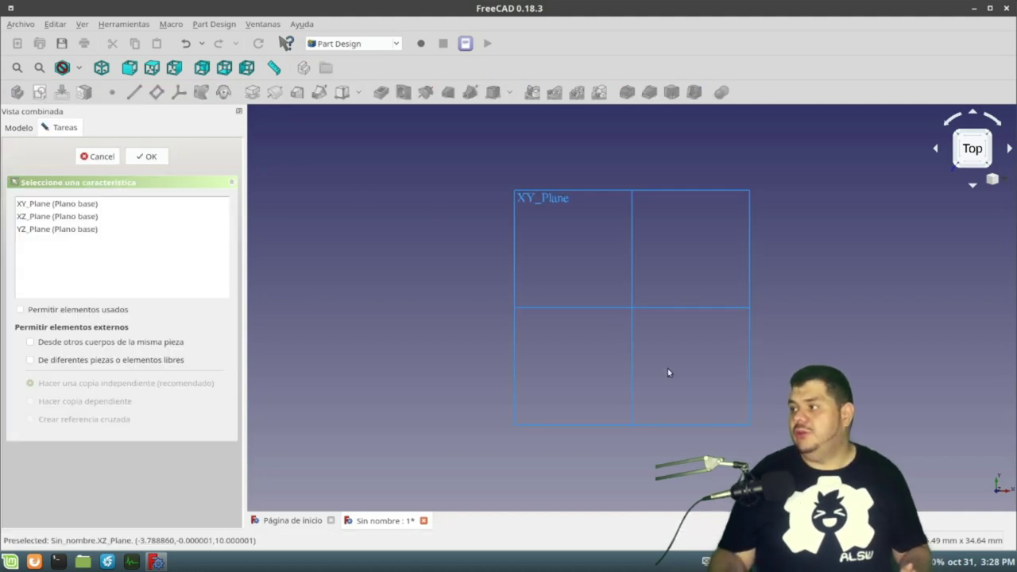
mouse_move(779, 378)
middle_mouse_down()
mouse_move(814, 289)
mouse_move(788, 313)
middle_mouse_up()
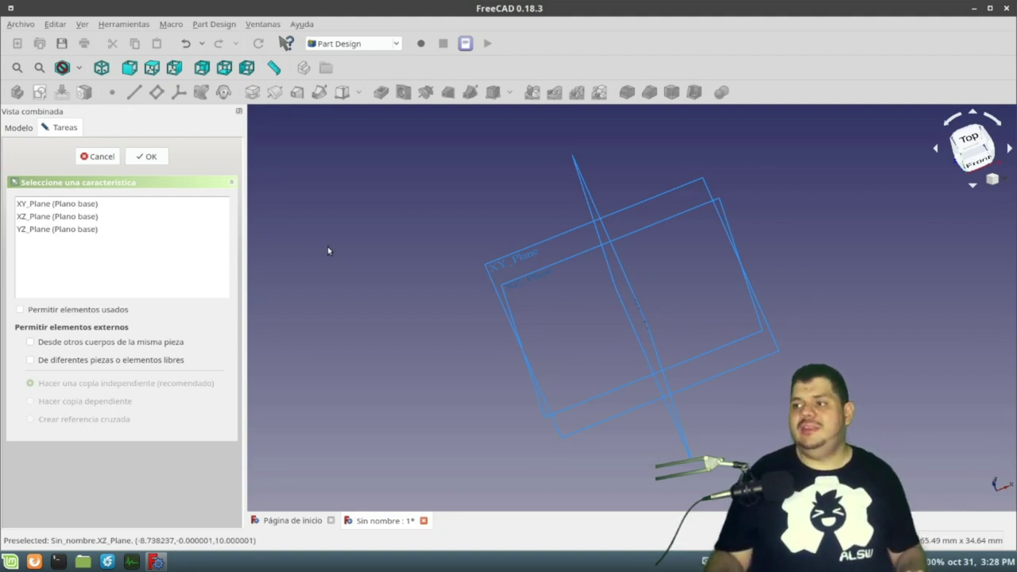
left_click(105, 204)
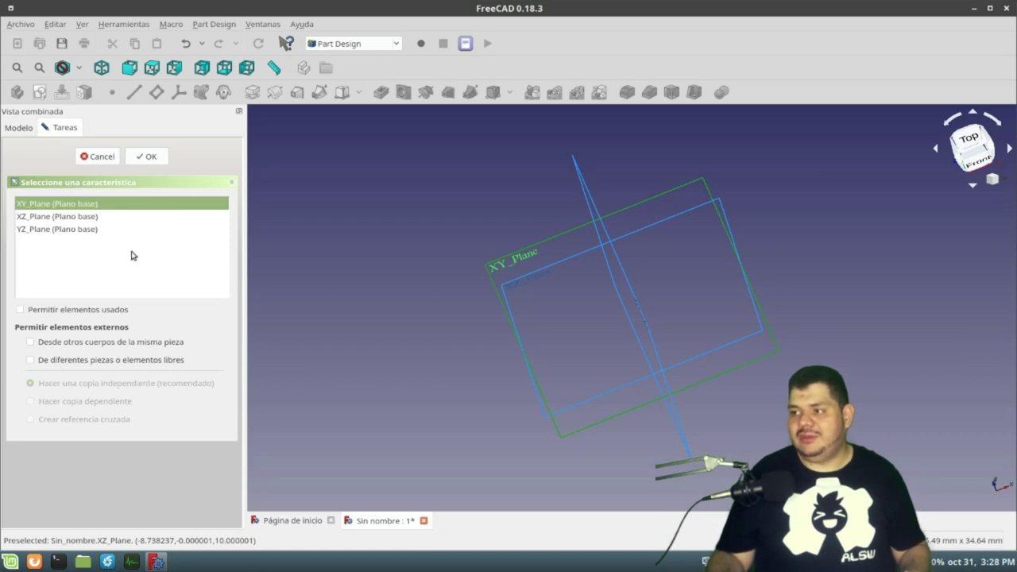
left_click(163, 159)
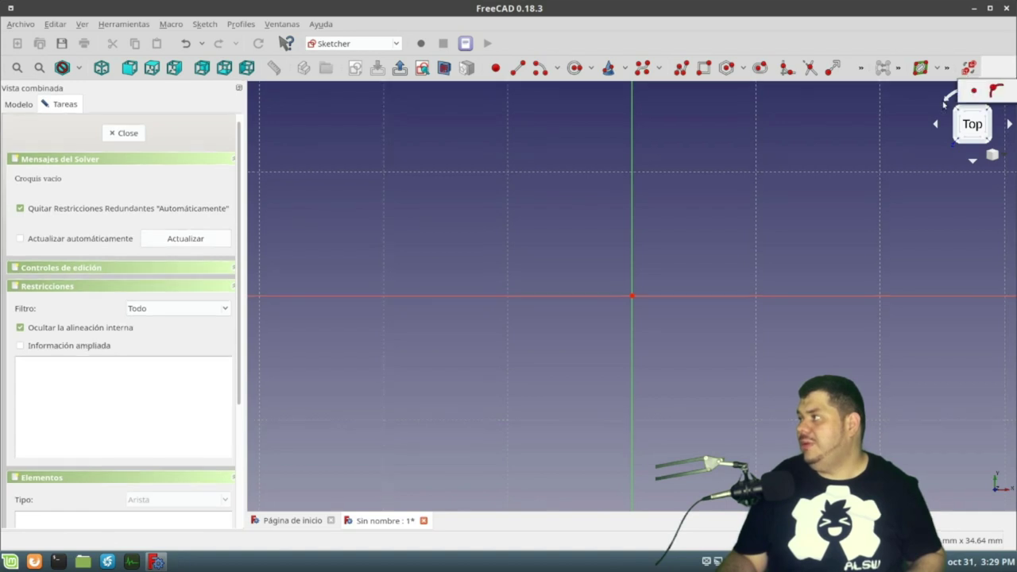
Draw a closed four-corner polyline outline around the origin, then close the sketch
left_click_drag(982, 70, 270, 96)
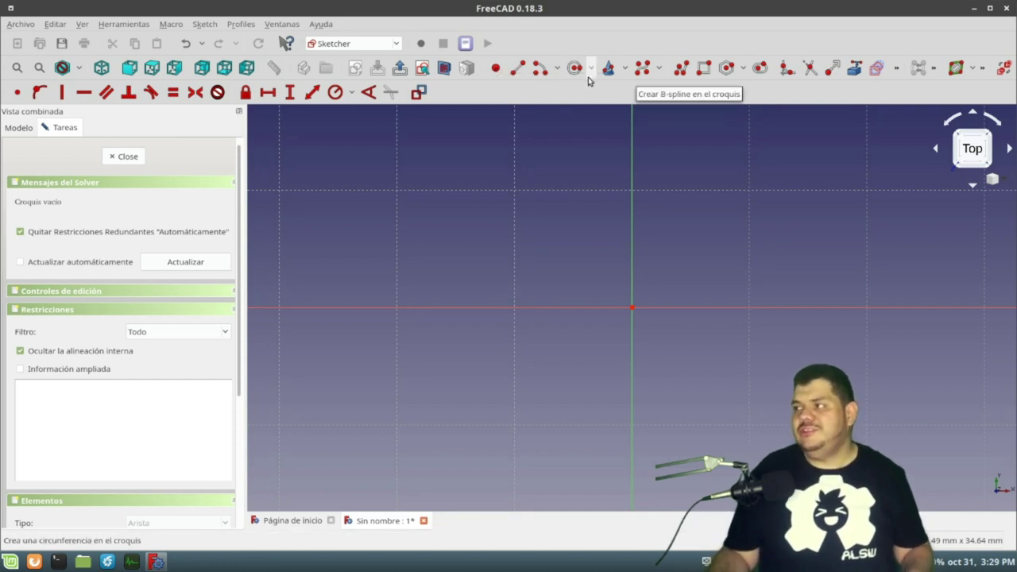
left_click(681, 70)
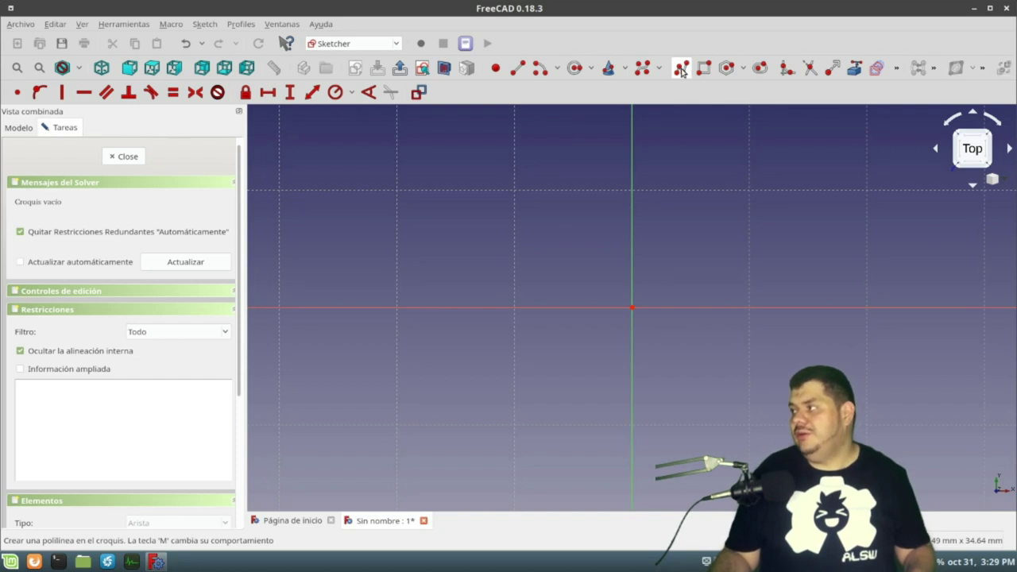
left_click(513, 229)
left_click(821, 215)
left_click(793, 414)
left_click(474, 417)
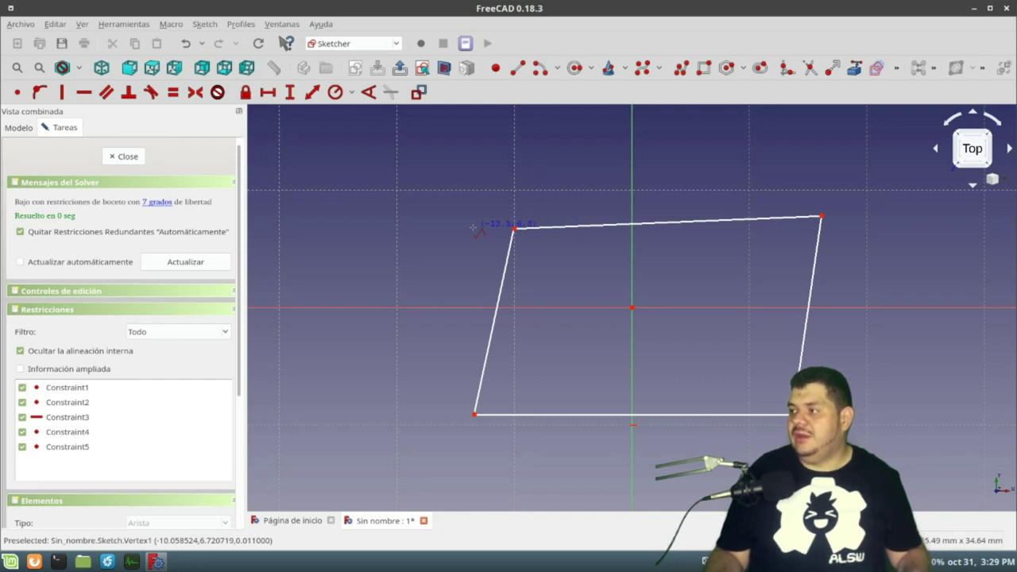
right_click(429, 213)
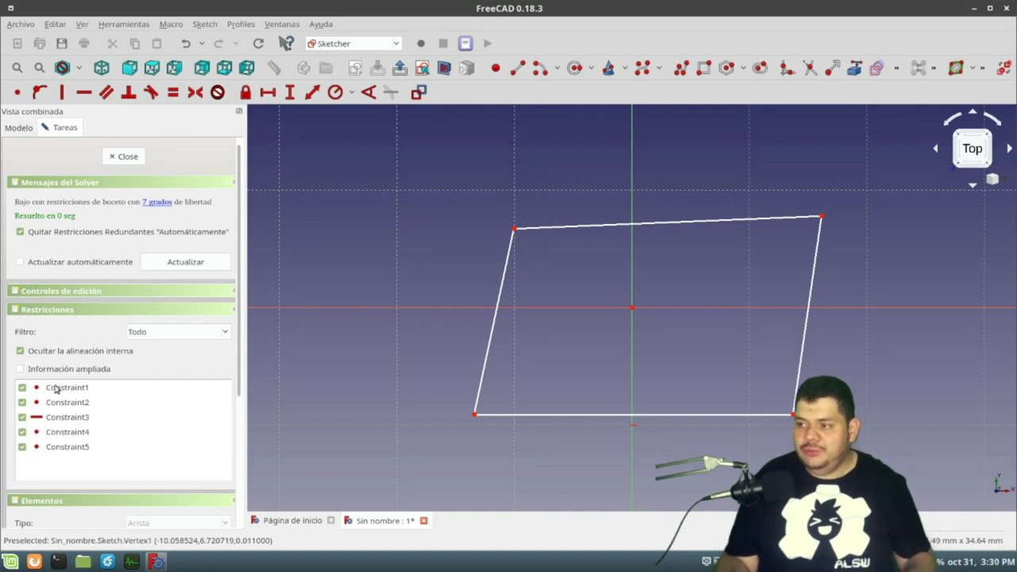
left_click(123, 158)
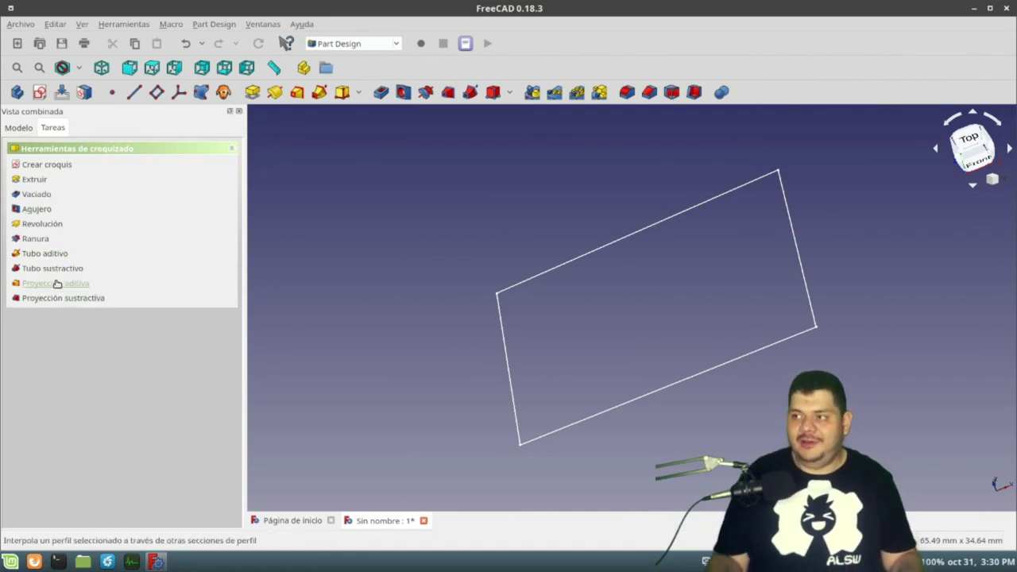
Pad the outline sketch to a Longitud of 20 mm, keeping the original direction
left_click(35, 179)
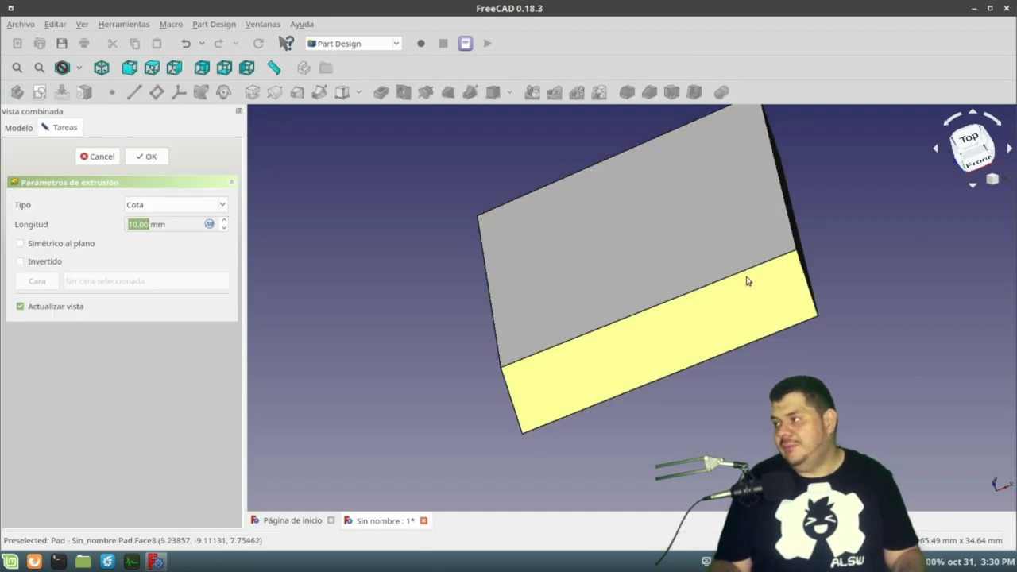
mouse_move(725, 263)
middle_mouse_down()
mouse_move(768, 302)
mouse_move(721, 352)
mouse_move(441, 320)
mouse_move(495, 288)
mouse_move(667, 227)
mouse_move(376, 256)
middle_mouse_up()
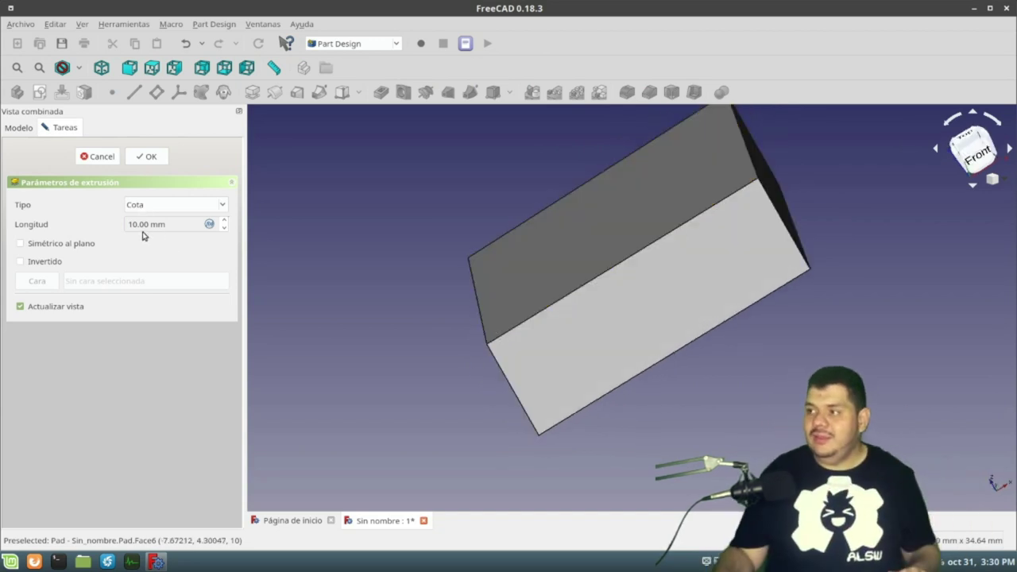
left_click(52, 264)
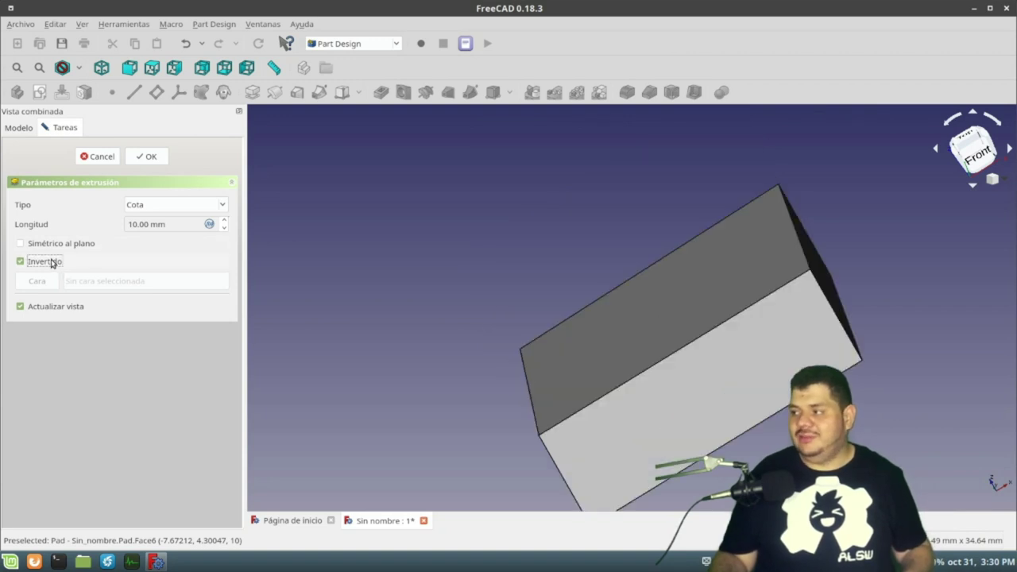
left_click(52, 264)
type("20")
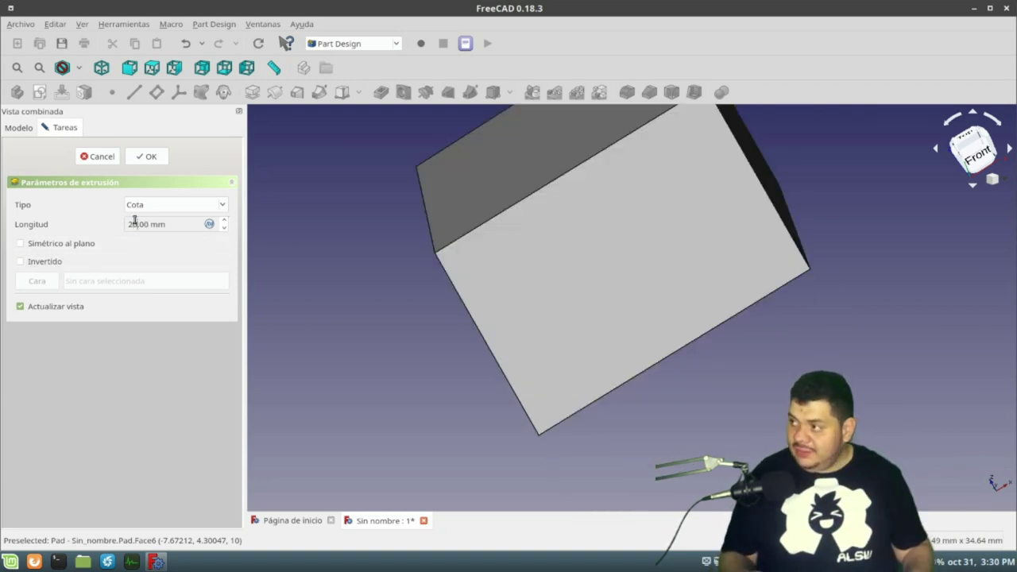
left_click(145, 157)
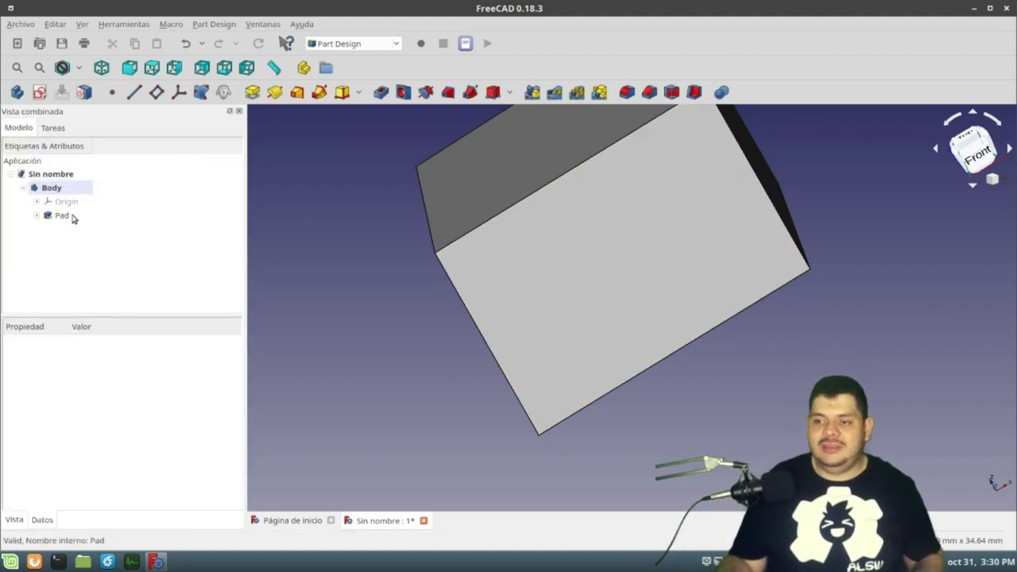
Select the box's top face and create a new sketch on it
mouse_move(449, 209)
middle_mouse_down()
mouse_move(500, 233)
mouse_move(538, 338)
mouse_move(349, 321)
mouse_move(336, 198)
mouse_move(665, 227)
mouse_move(583, 279)
mouse_move(517, 250)
middle_mouse_up()
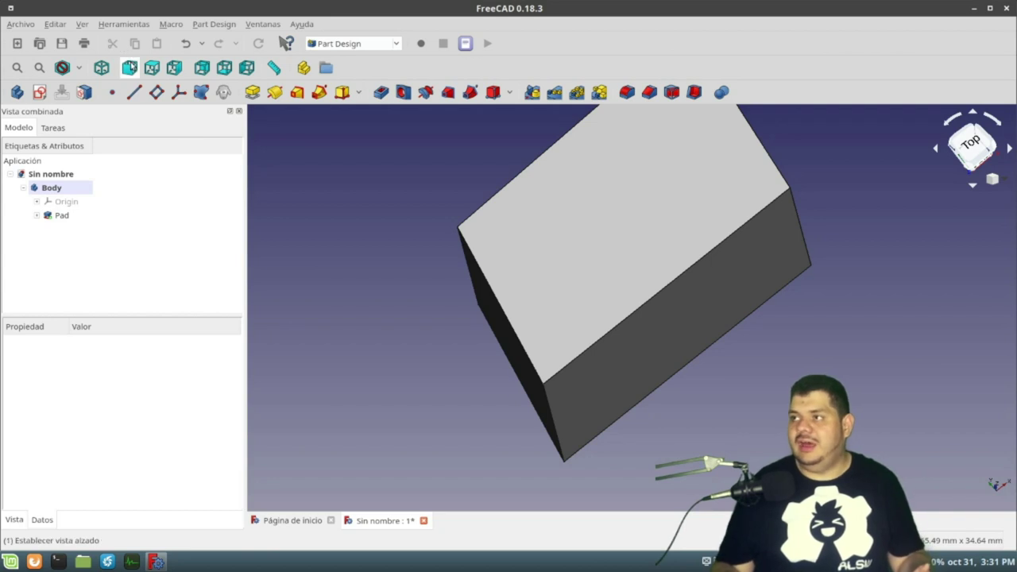
left_click(130, 67)
left_click(101, 68)
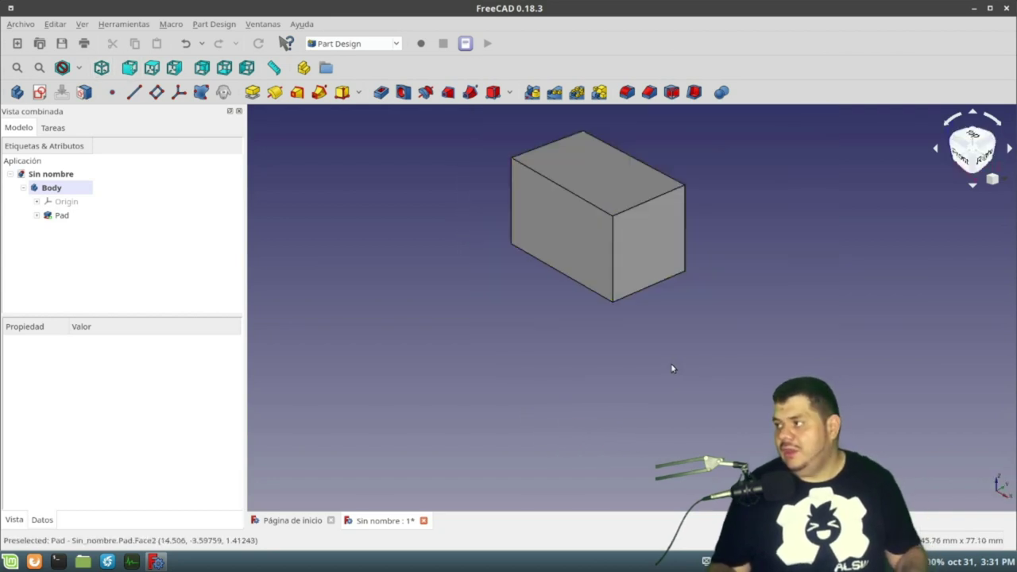
left_click(547, 168)
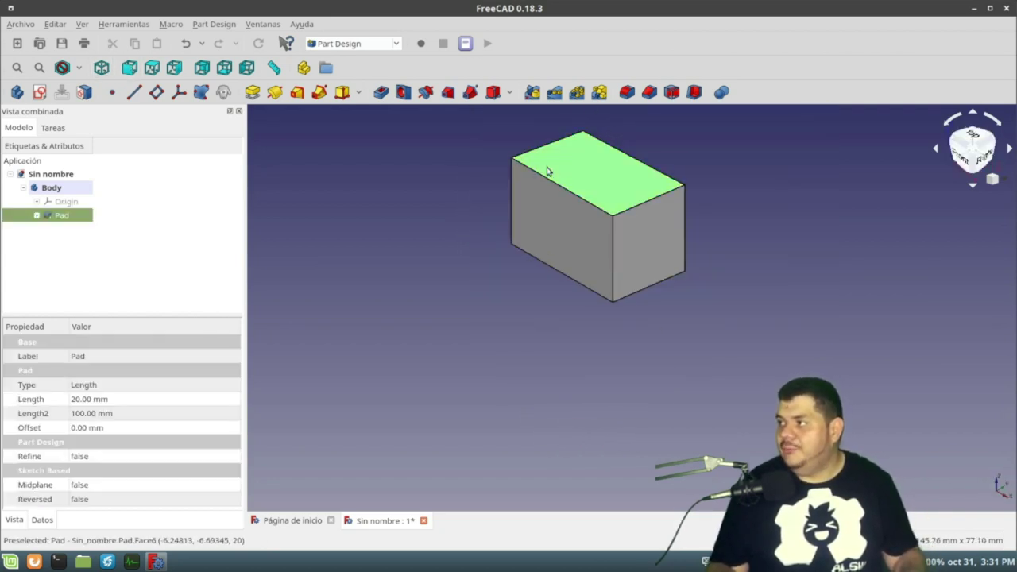
left_click(52, 128)
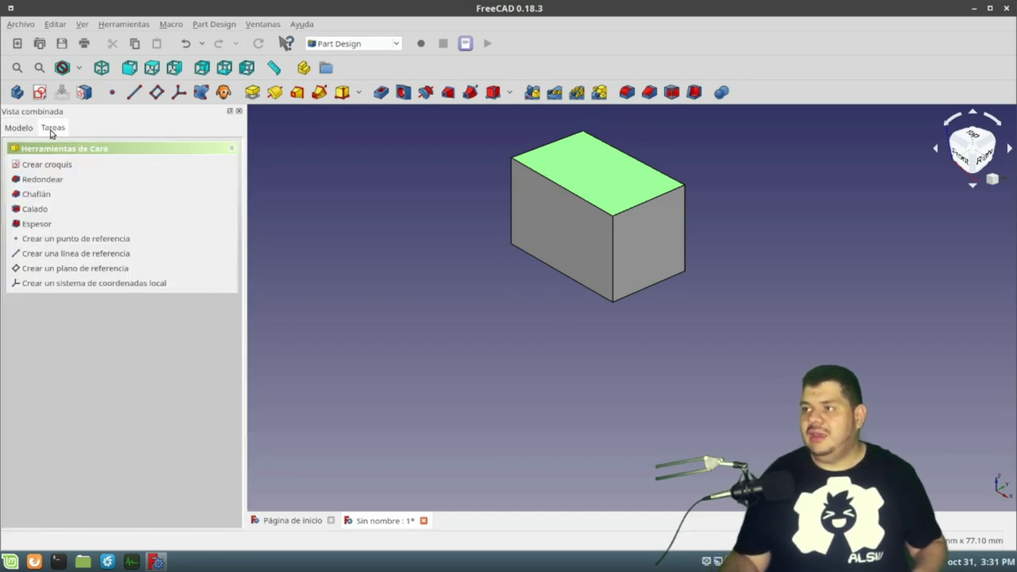
left_click(48, 165)
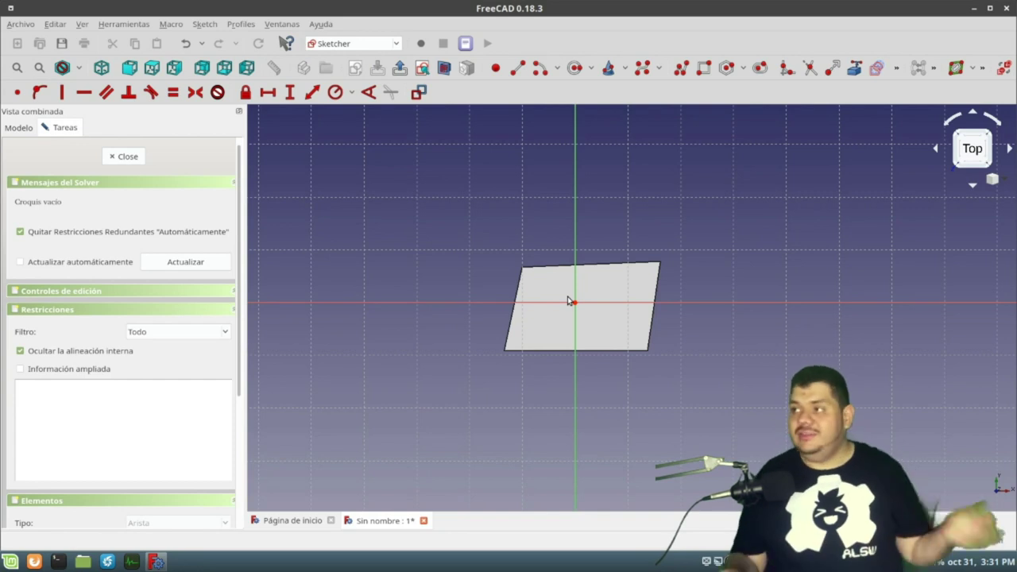
Draw a circle on the box's top face and close the sketch
left_click(580, 70)
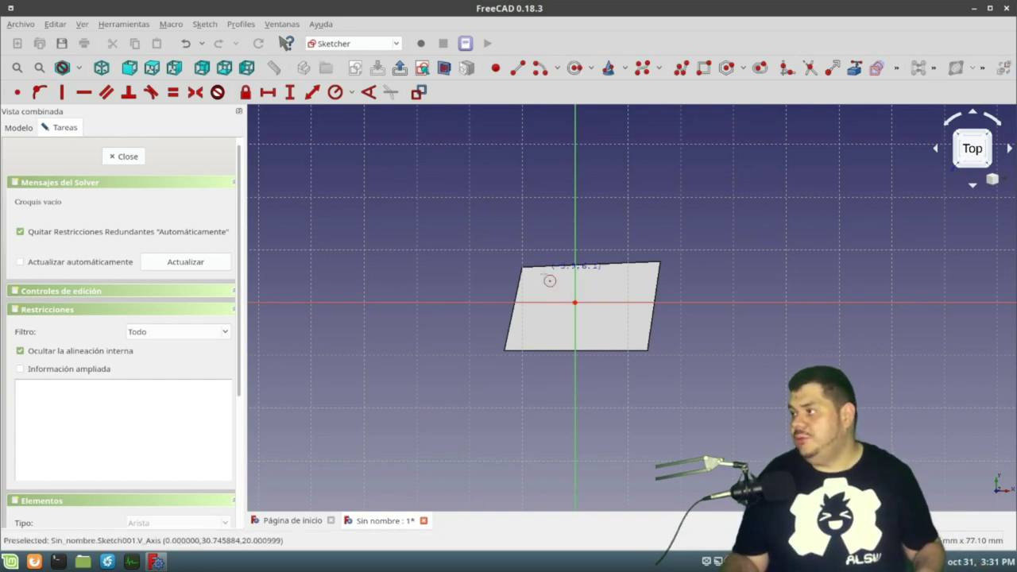
left_click(543, 282)
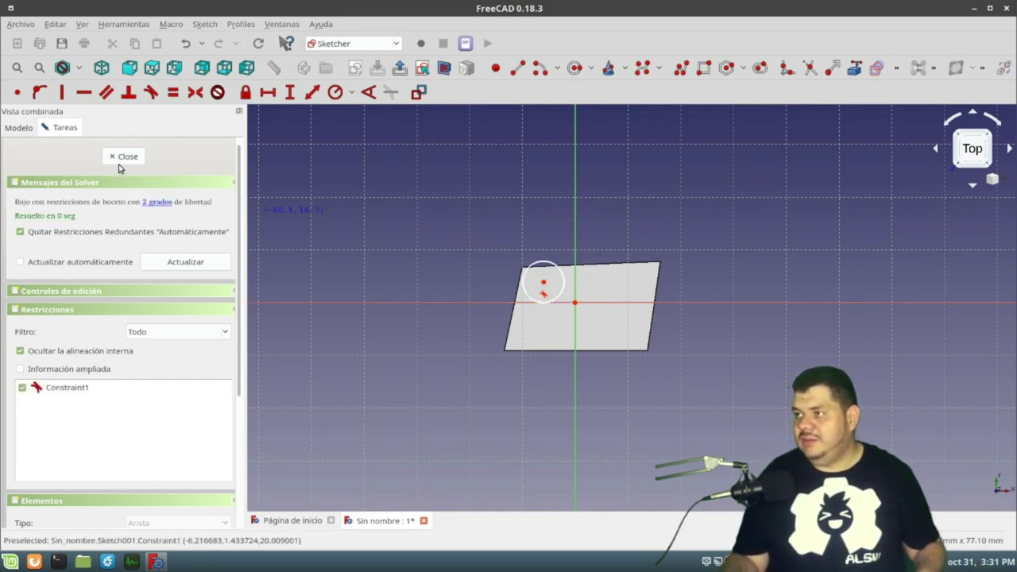
left_click(119, 162)
Pad the circle sketch 10 mm upward into a cylinder
left_click(47, 184)
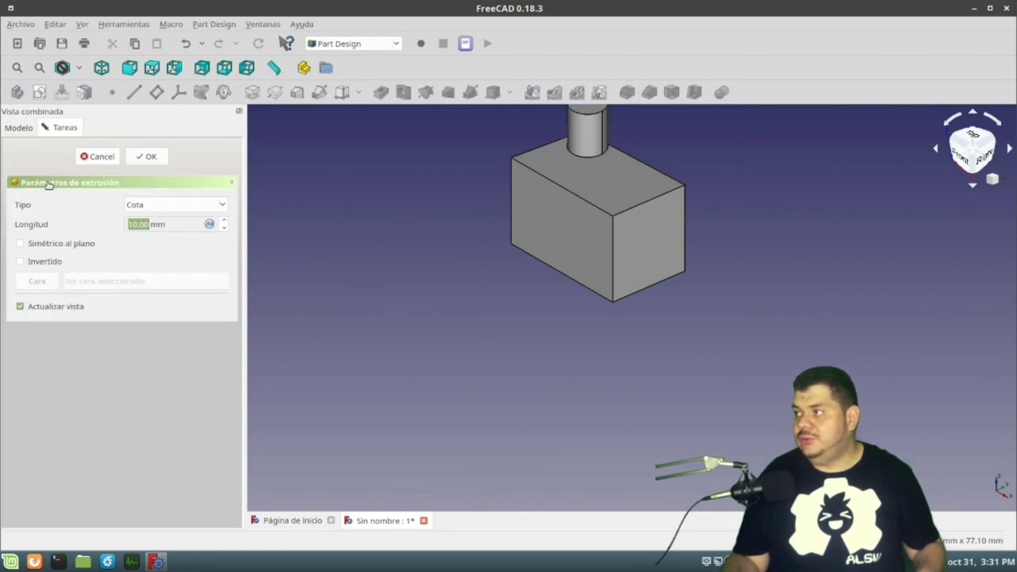
middle_click_drag(667, 206, 608, 229)
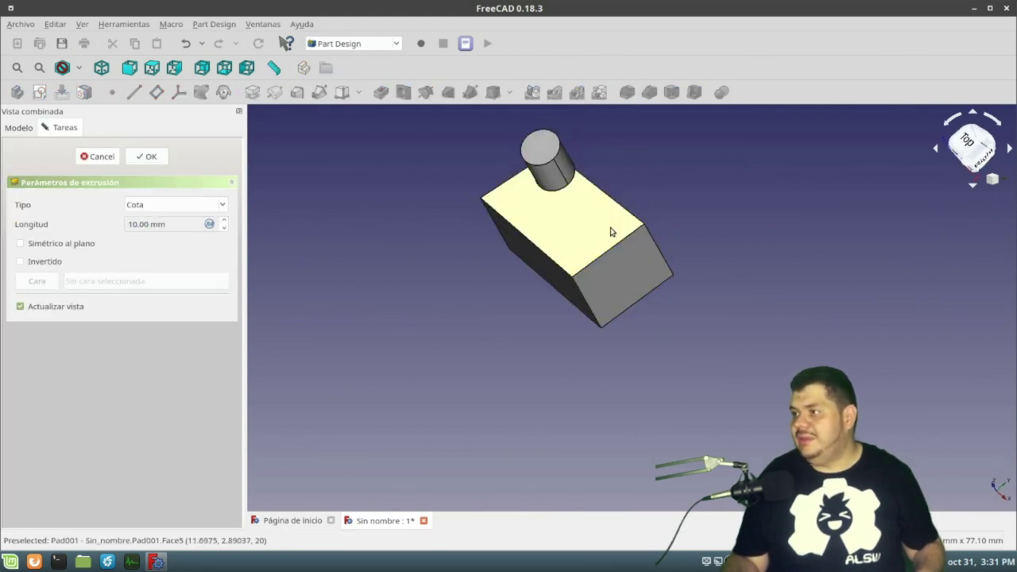
left_click(147, 156)
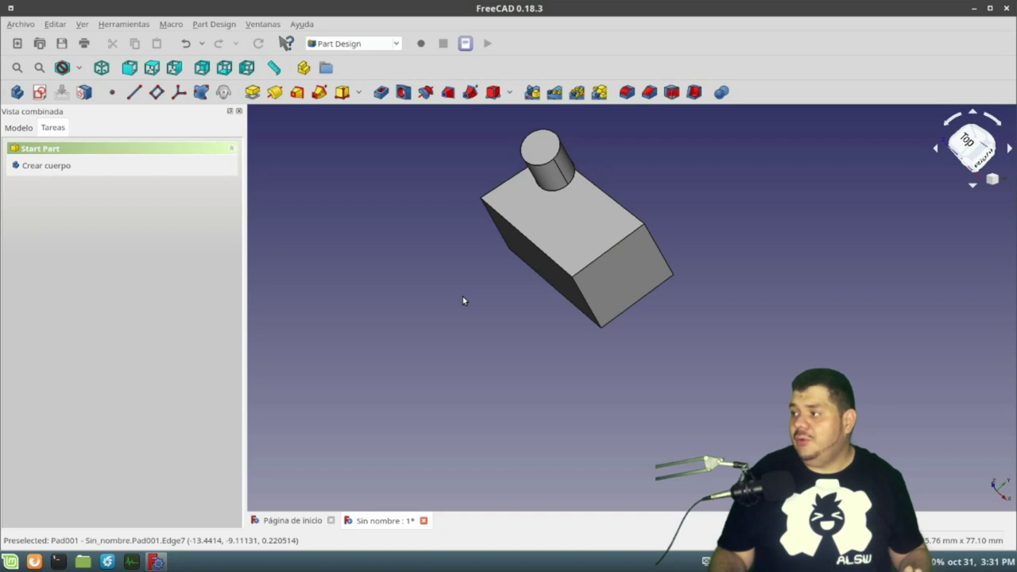
Select the box's front face and create a new sketch on it
middle_click_drag(464, 301, 528, 243)
left_click(567, 225)
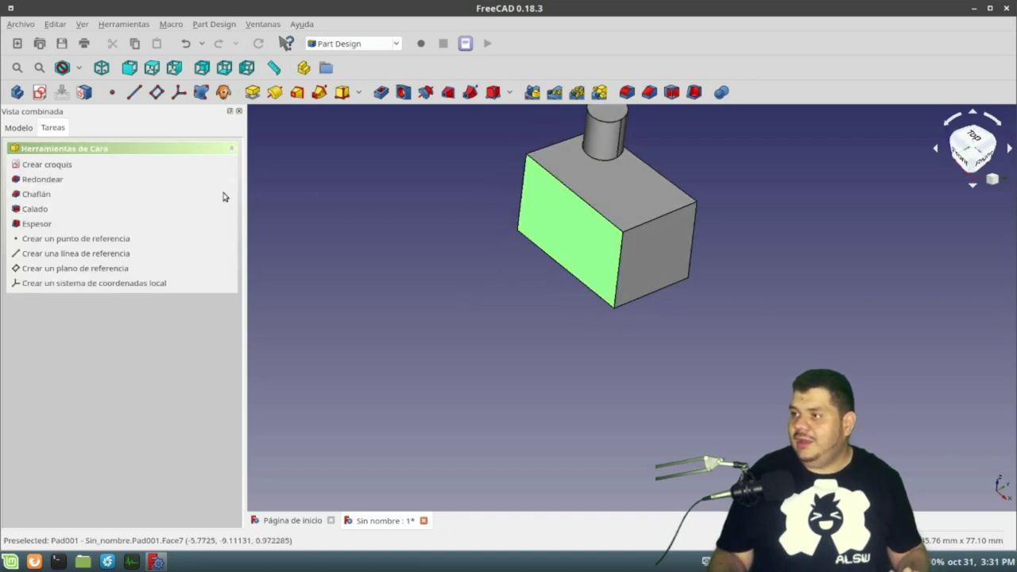
left_click(62, 172)
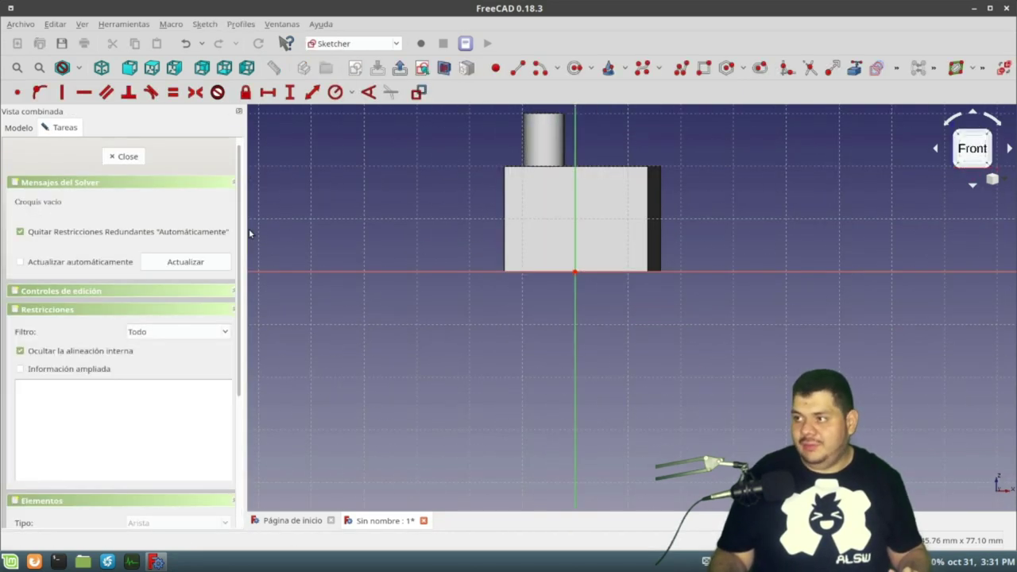
Draw a rectangle on the front face and start a Pocket from it
left_click(703, 68)
left_click(617, 248)
left_click(59, 154)
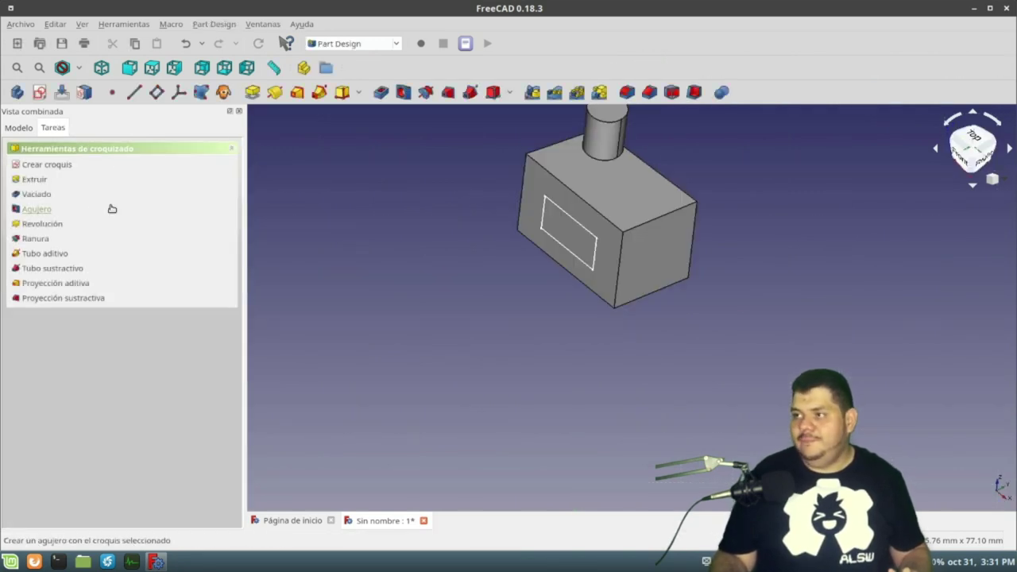
left_click(45, 198)
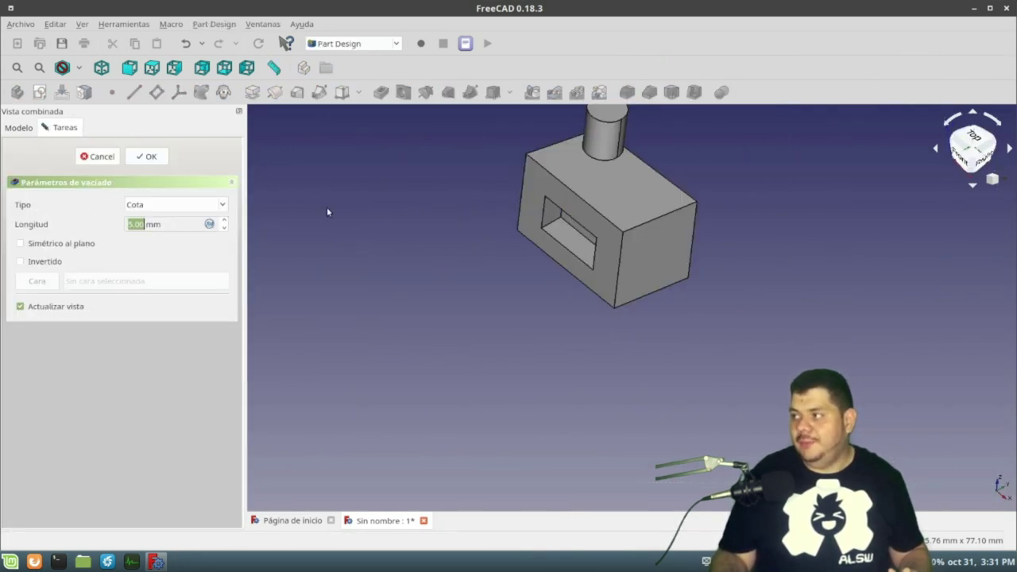
Set the pocket Tipo to 'A través de todos' so it cuts through the block
mouse_move(572, 214)
middle_mouse_down()
mouse_move(676, 214)
mouse_move(556, 310)
middle_mouse_up()
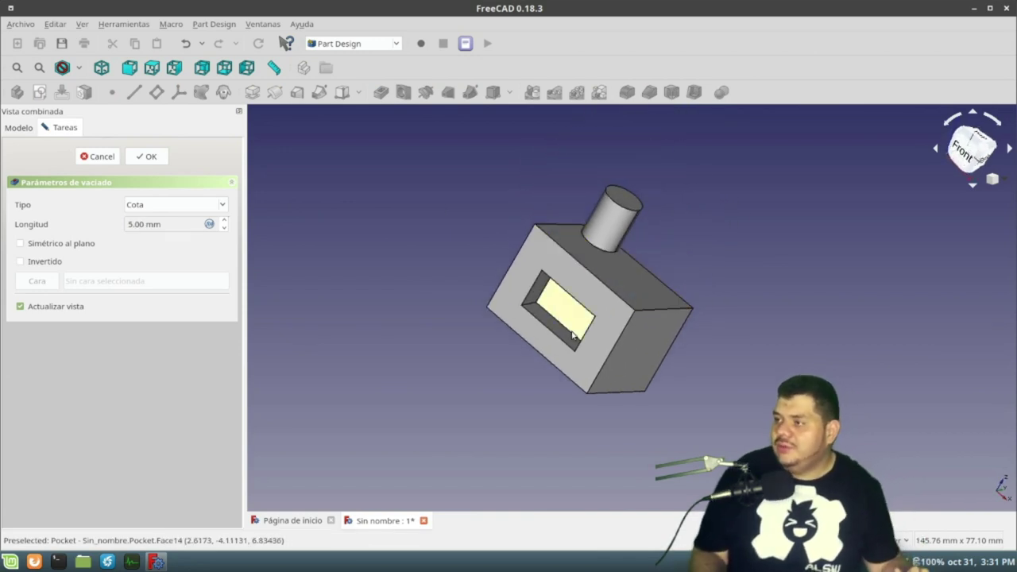
scroll(572, 321, "up", 3)
scroll(570, 317, "up", 3)
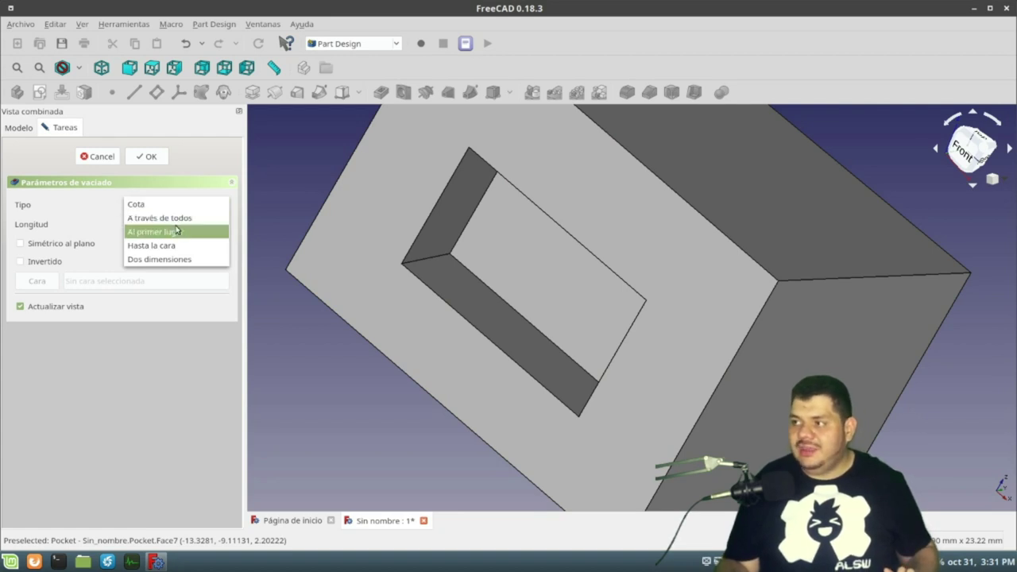
left_click(168, 219)
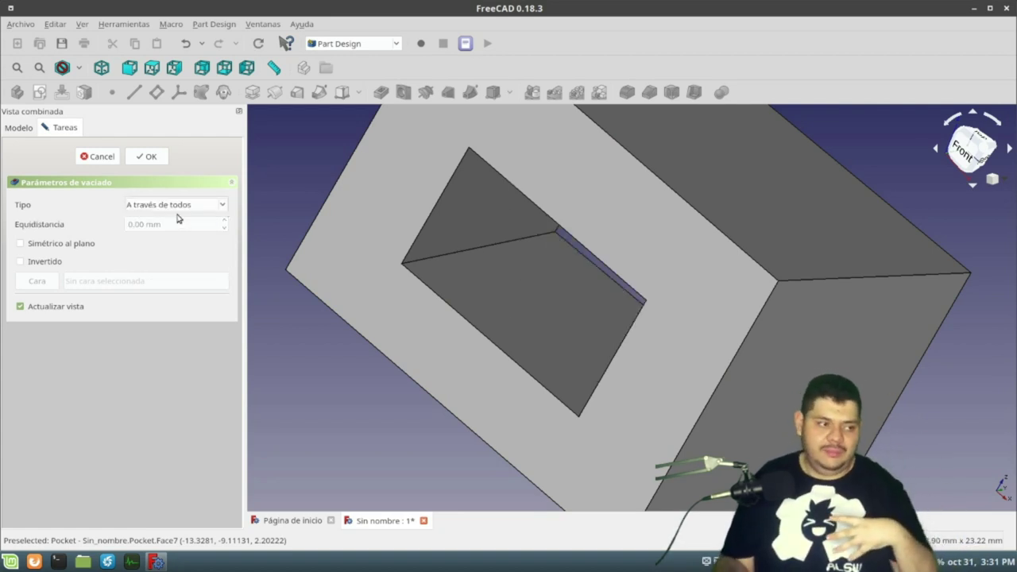
Confirm the through-all pocket and orbit the part toward the pocketed face
left_click(147, 157)
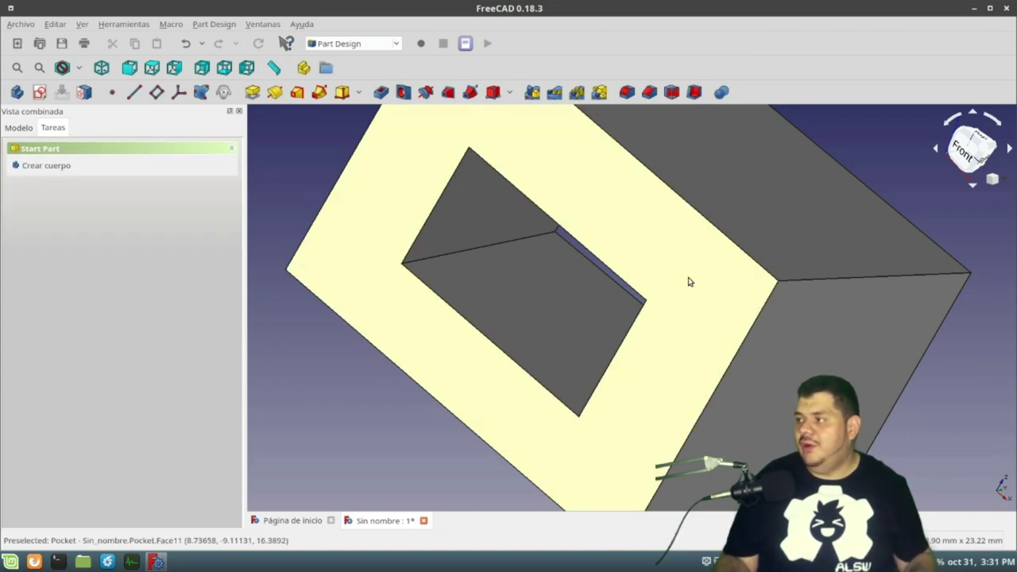
middle_click_drag(663, 278, 593, 281)
scroll(593, 282, "down", 3)
scroll(747, 295, "up", 2)
mouse_move(746, 294)
middle_mouse_down()
mouse_move(522, 305)
mouse_move(672, 290)
mouse_move(352, 236)
middle_mouse_up()
Show the Modelo feature tree, expand Pad001 and open Sketch001, then exit without changes
left_click(19, 127)
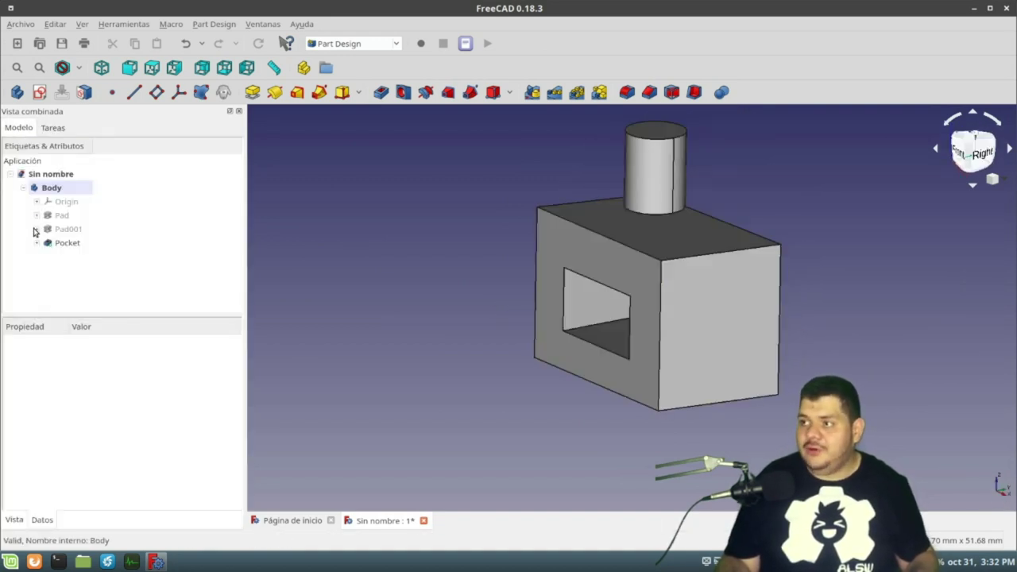
left_click(73, 258)
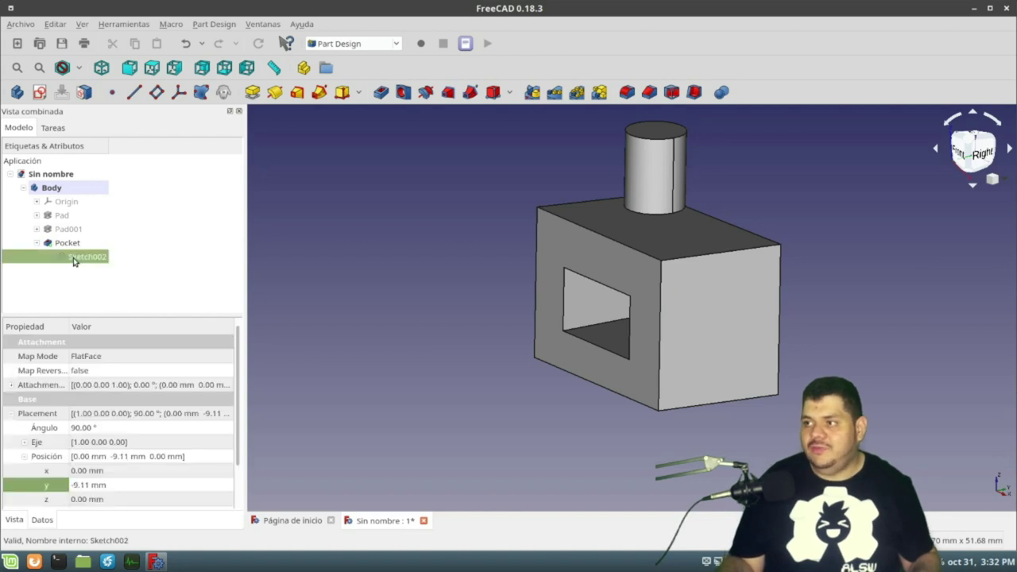
left_click(36, 229)
double_click(73, 243)
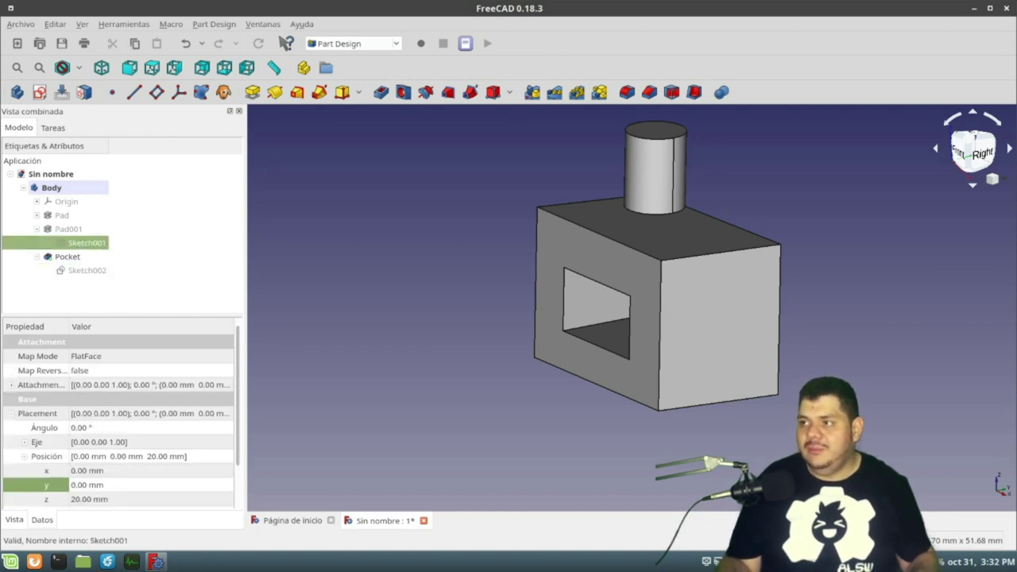
left_click_drag(498, 189, 505, 203)
key("Escape")
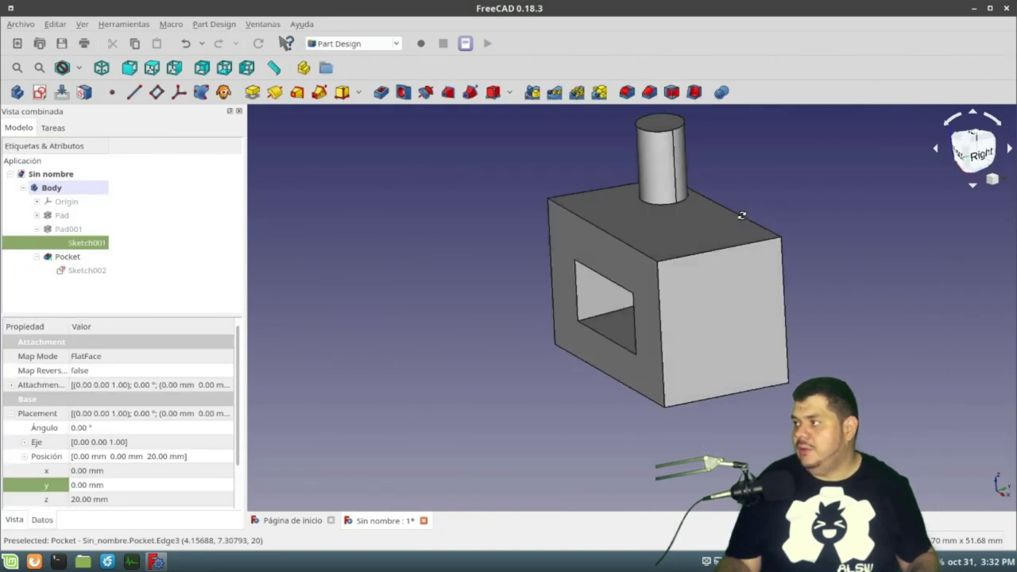
Orbit to look straight through the pocket hole, then select the box's side face
middle_click_drag(505, 198, 679, 250)
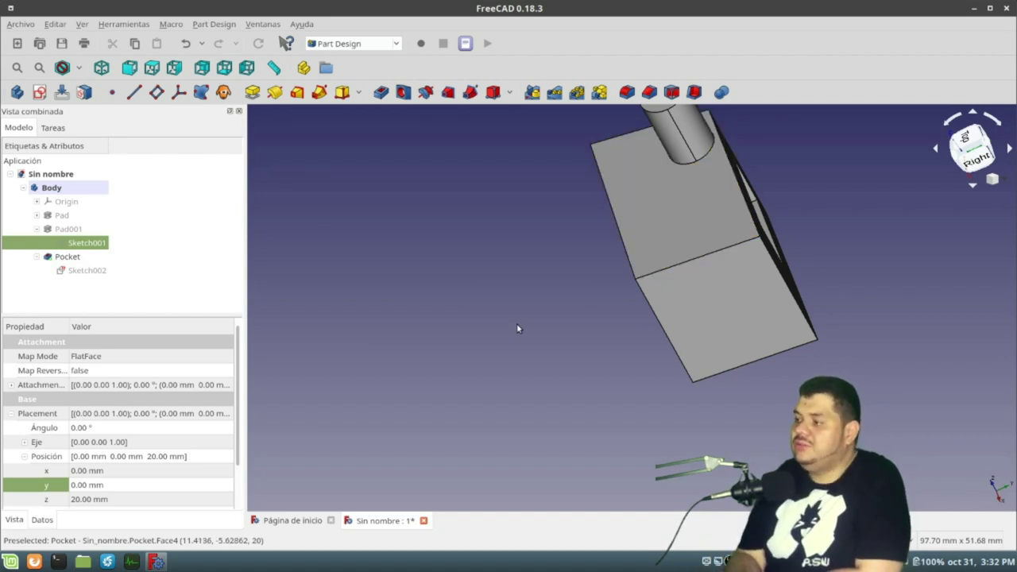
middle_click_drag(490, 345, 334, 330)
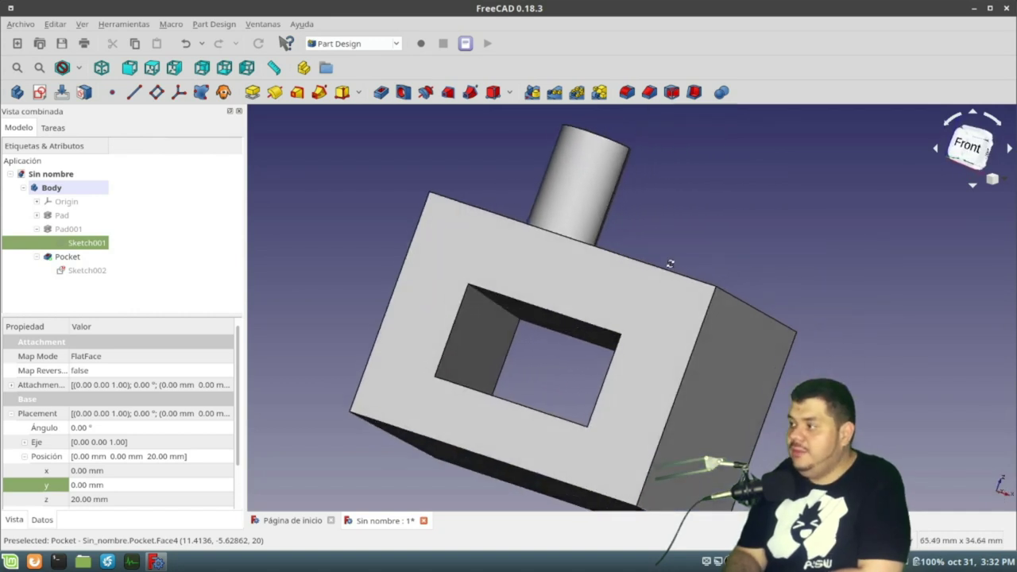
mouse_move(86, 271)
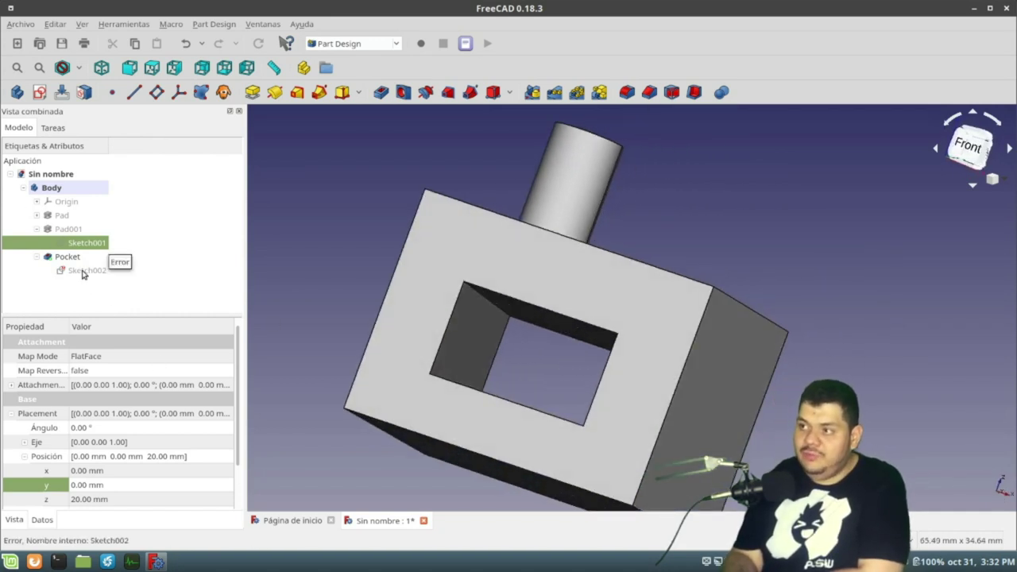
middle_click_drag(695, 354, 714, 350)
scroll(714, 351, "down", 4)
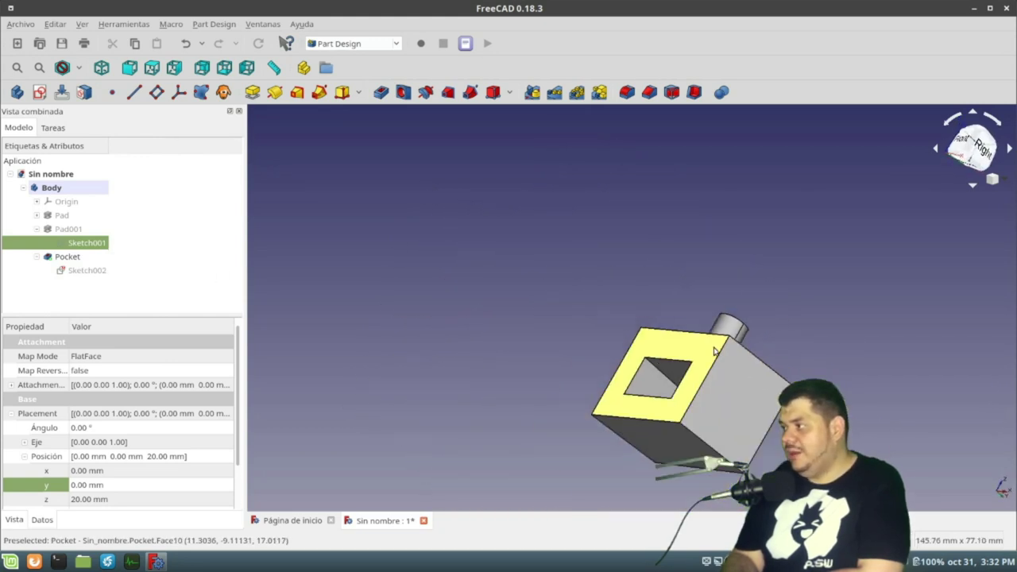
left_click(733, 409)
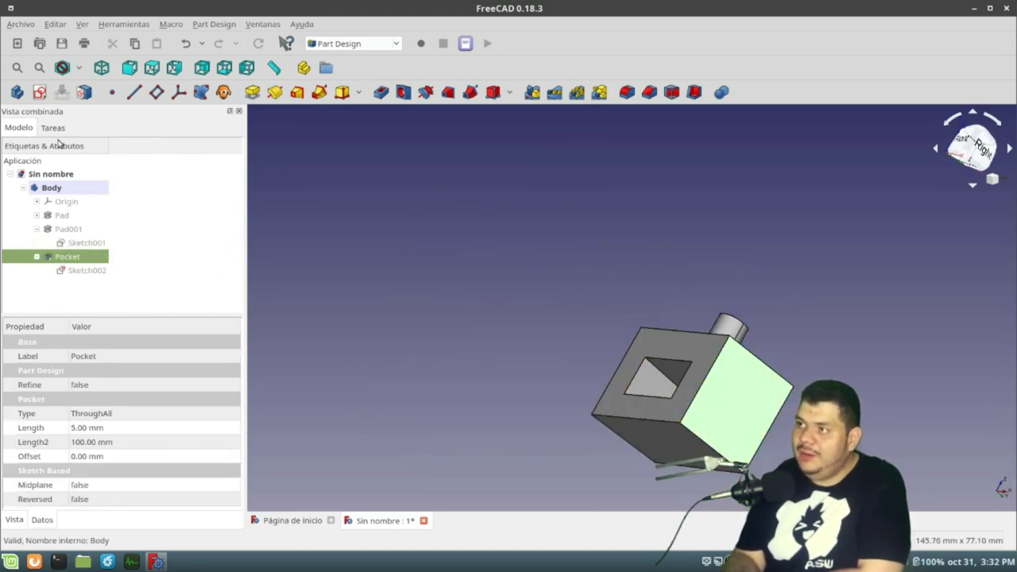
Start a new sketch on the selected side face and draw a straight line
left_click(52, 129)
left_click(47, 164)
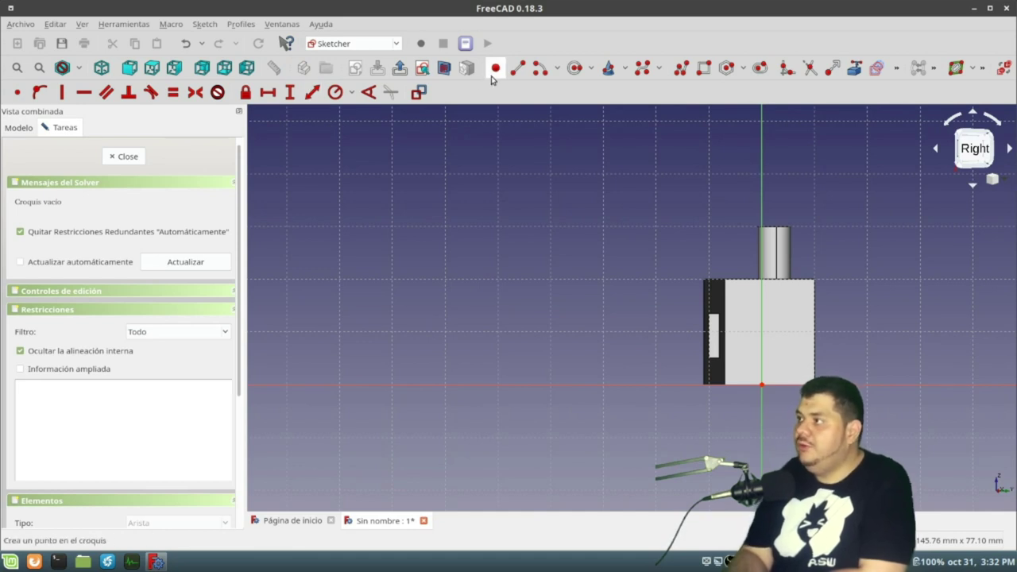
left_click(436, 191)
left_click(369, 316)
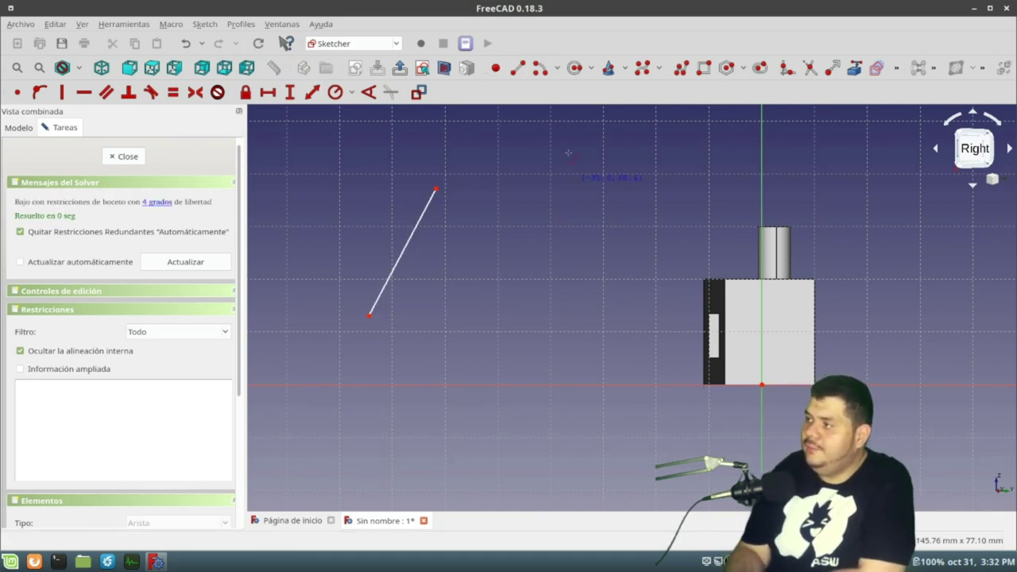
Draw an arc by its centre, start and end points
left_click(540, 67)
left_click(499, 247)
left_click(584, 243)
left_click(485, 332)
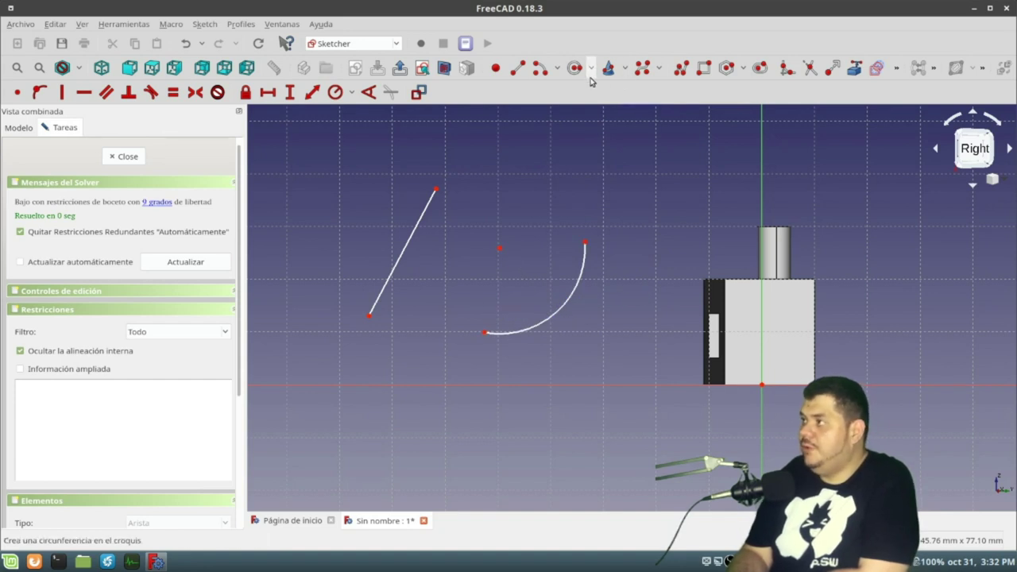
Draw two B-spline curves from control points, then box-select all the sketch geometry
left_click(642, 78)
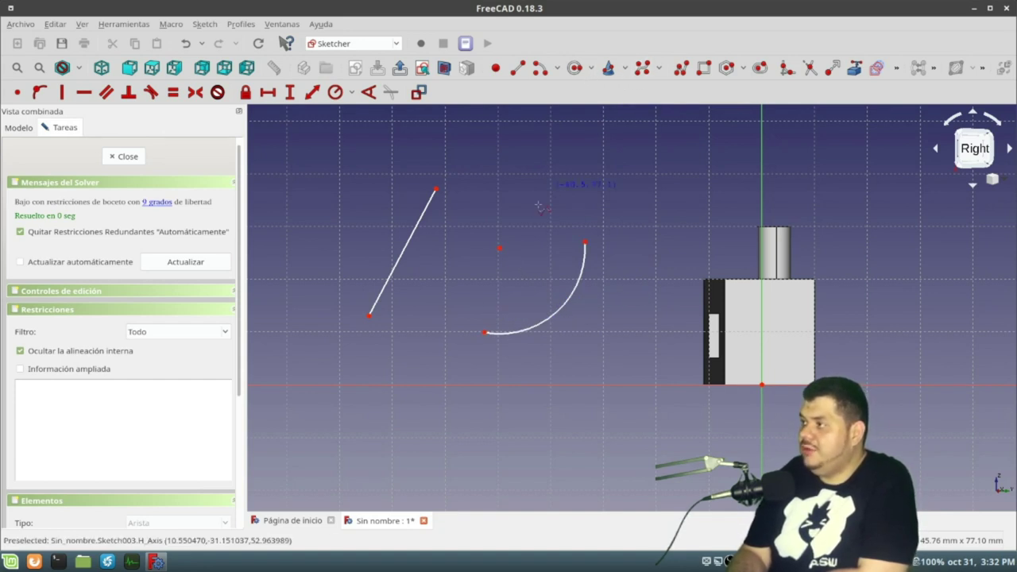
left_click(442, 329)
left_click(482, 197)
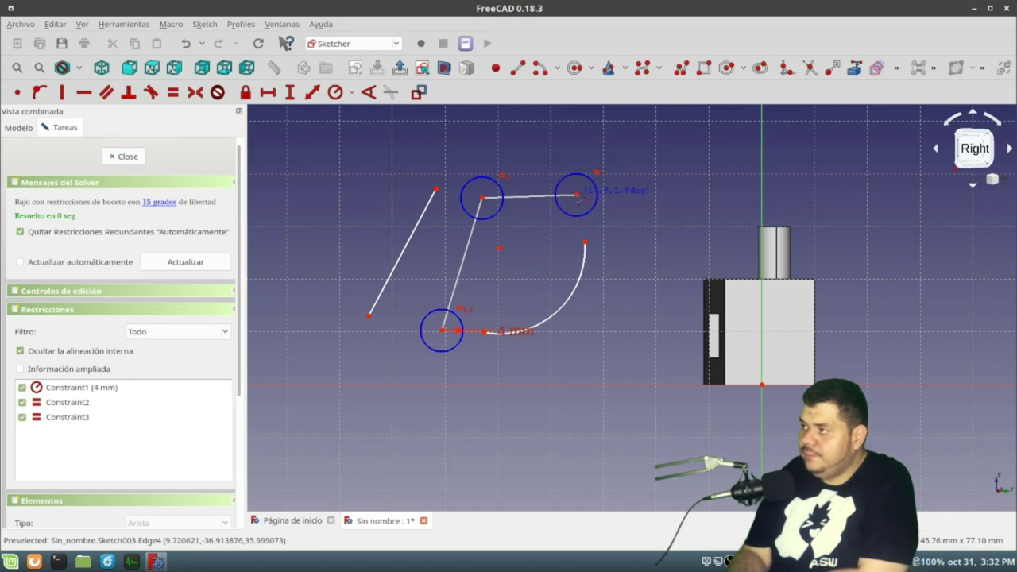
right_click(577, 198)
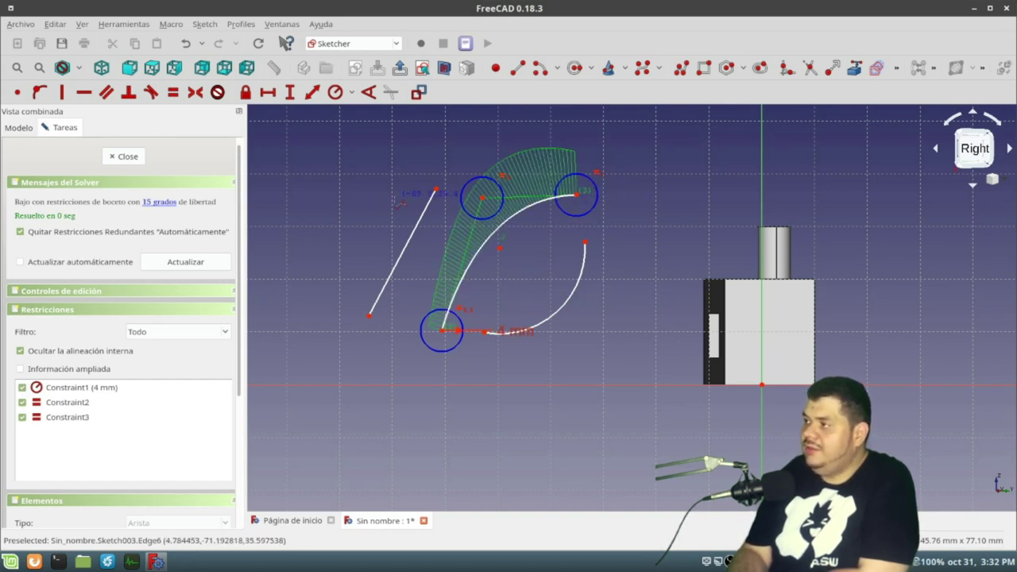
left_click(362, 440)
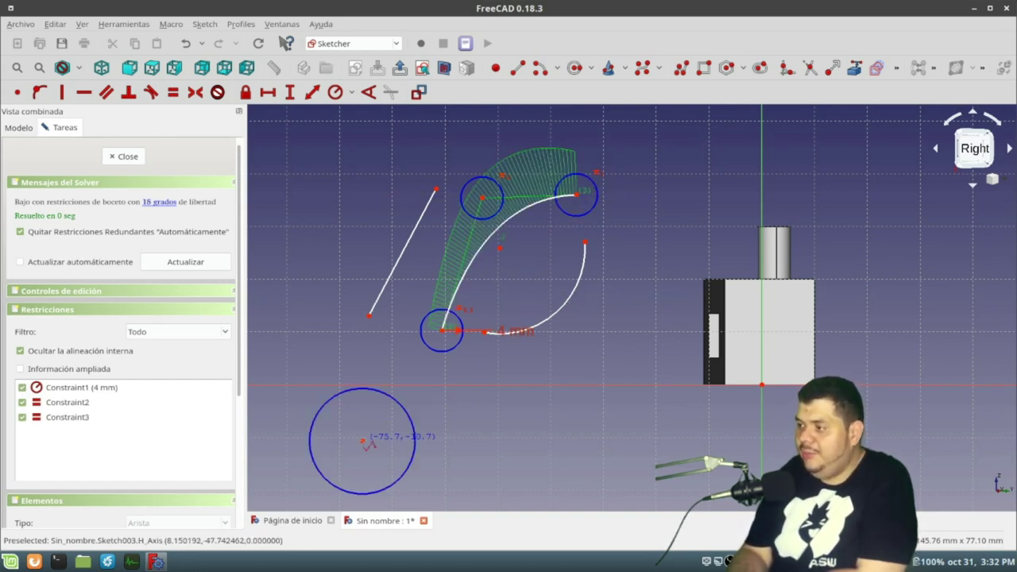
left_click(623, 433)
left_click(651, 253)
left_click(735, 165)
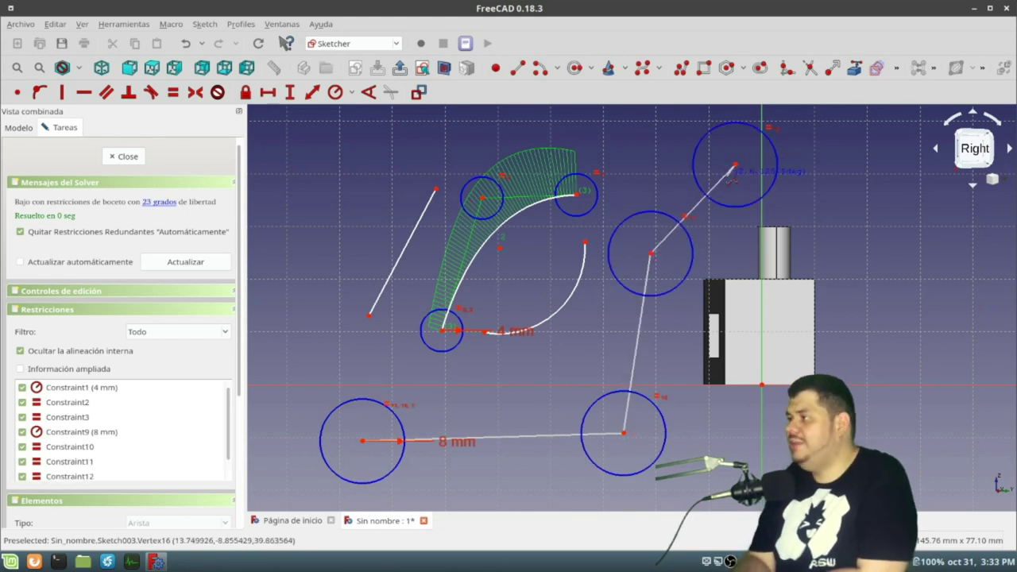
right_click(731, 179)
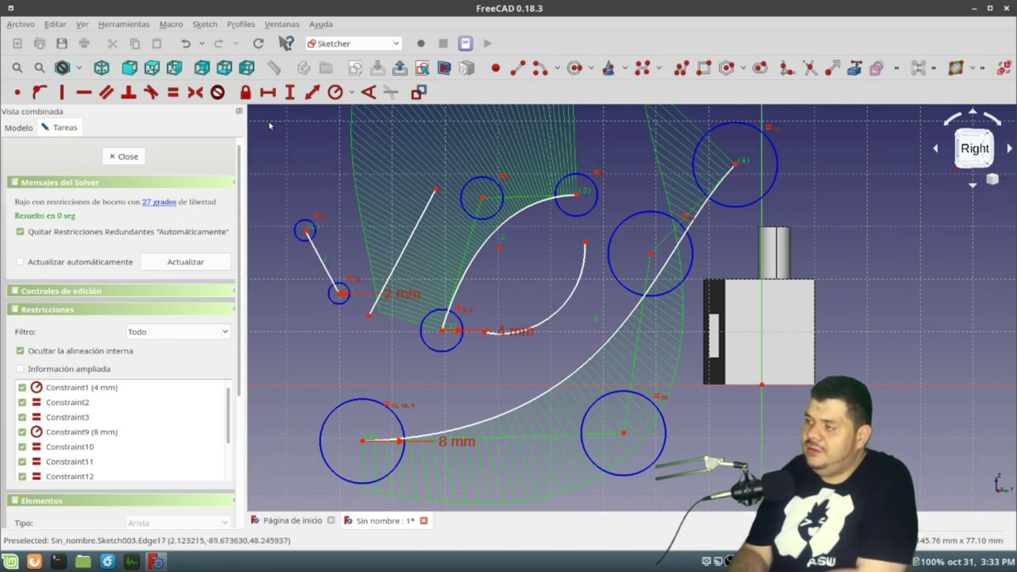
left_click_drag(270, 125, 712, 513)
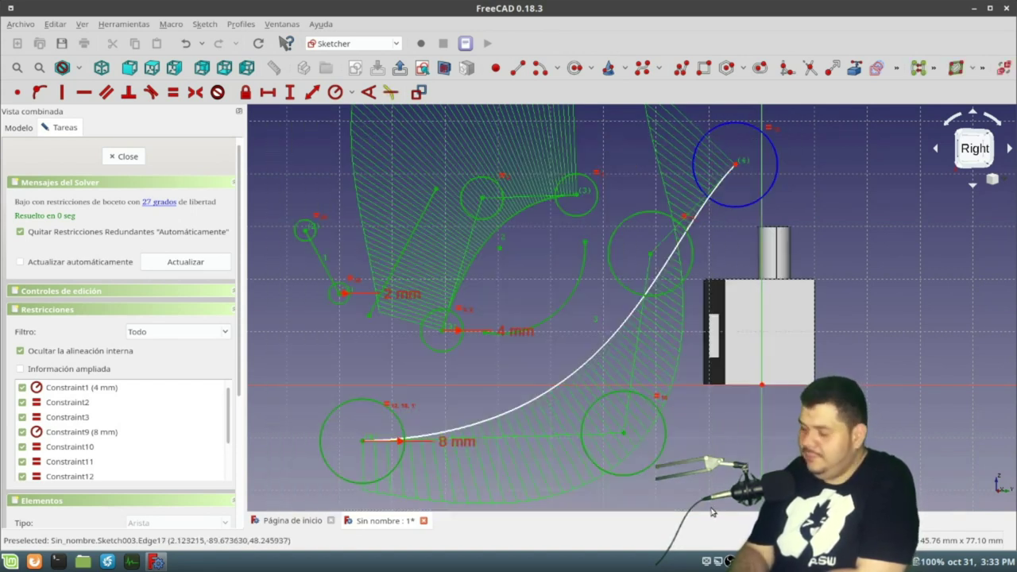
Delete the demo curves, then draw a hexagon and a slot in the sketch
key("Delete")
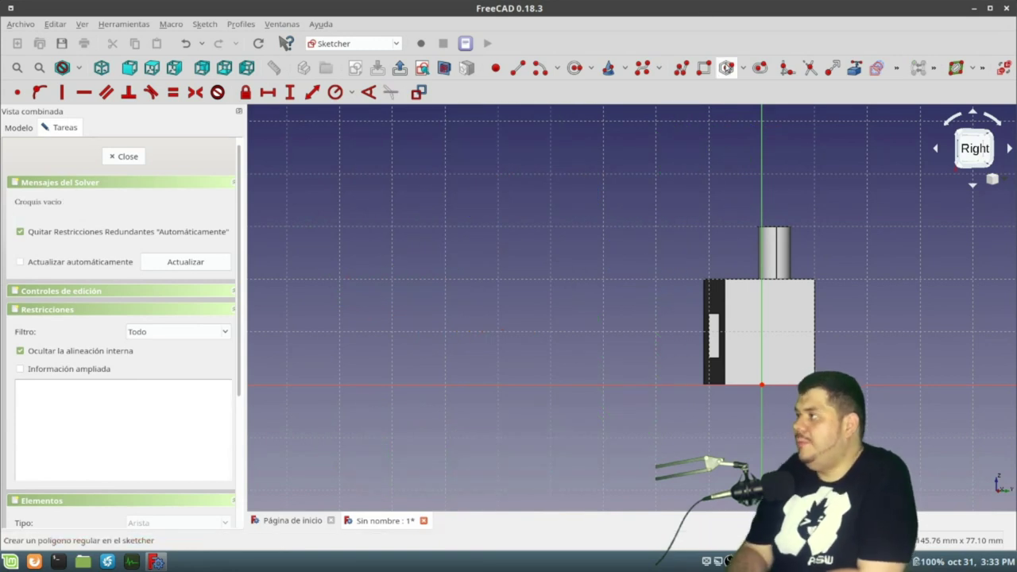
left_click(727, 69)
left_click(410, 273)
left_click(444, 227)
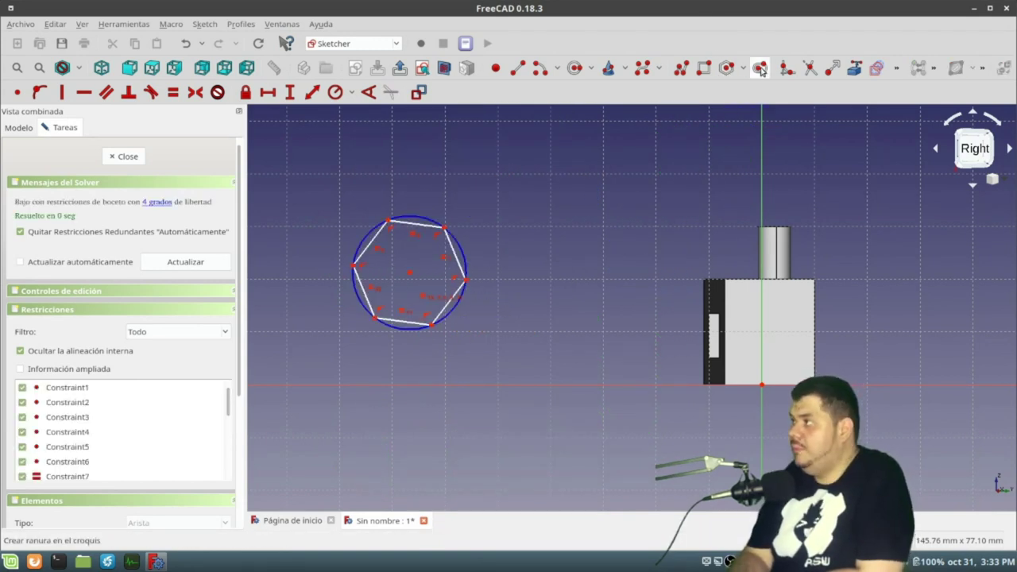
left_click(585, 120)
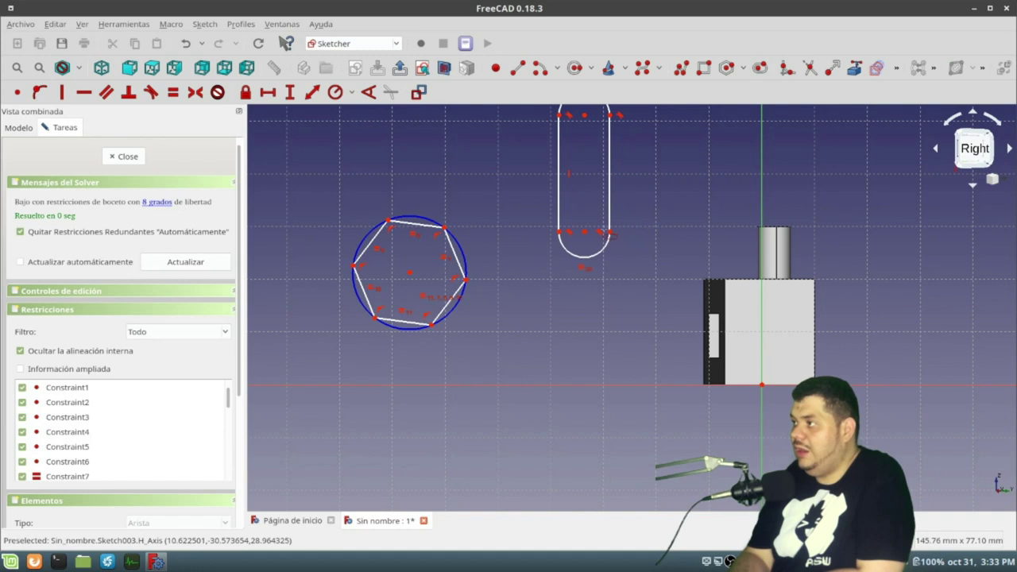
left_click(609, 232)
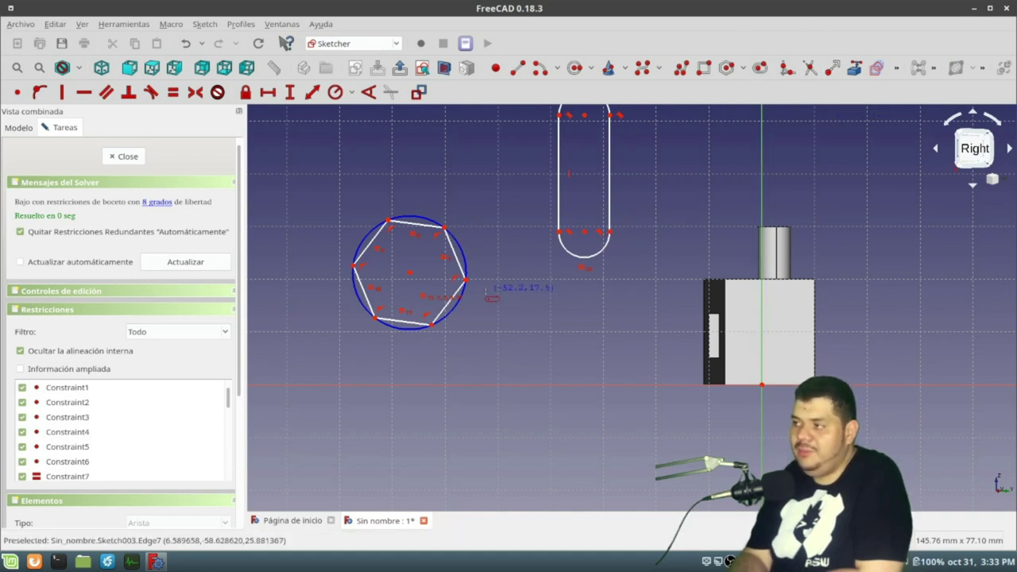
Box-select the hexagon and slot and delete them, leaving the sketch empty
scroll(369, 333, "up", 1)
scroll(365, 328, "down", 1)
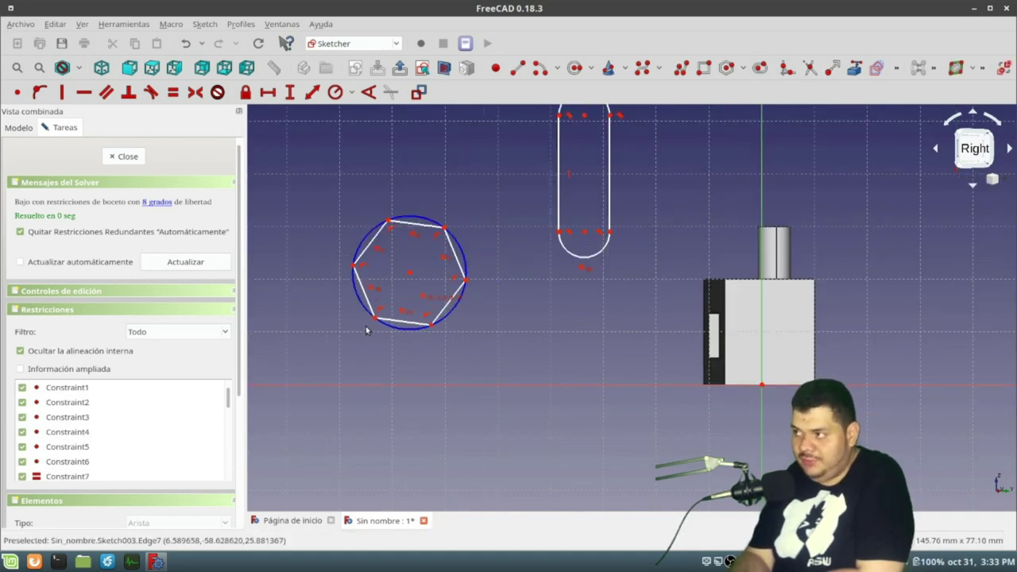
scroll(366, 326, "down", 1)
left_click_drag(370, 147, 527, 343)
key("Delete")
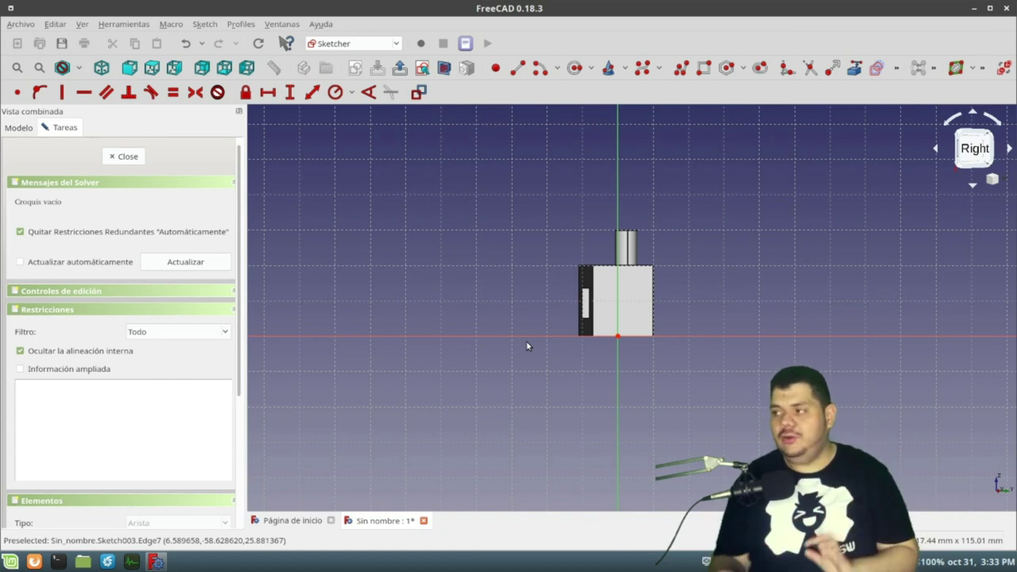
Close the empty sketch and zoom around the block with its cylinder and through pocket
middle_click_drag(557, 355, 592, 351)
scroll(592, 350, "up", 5)
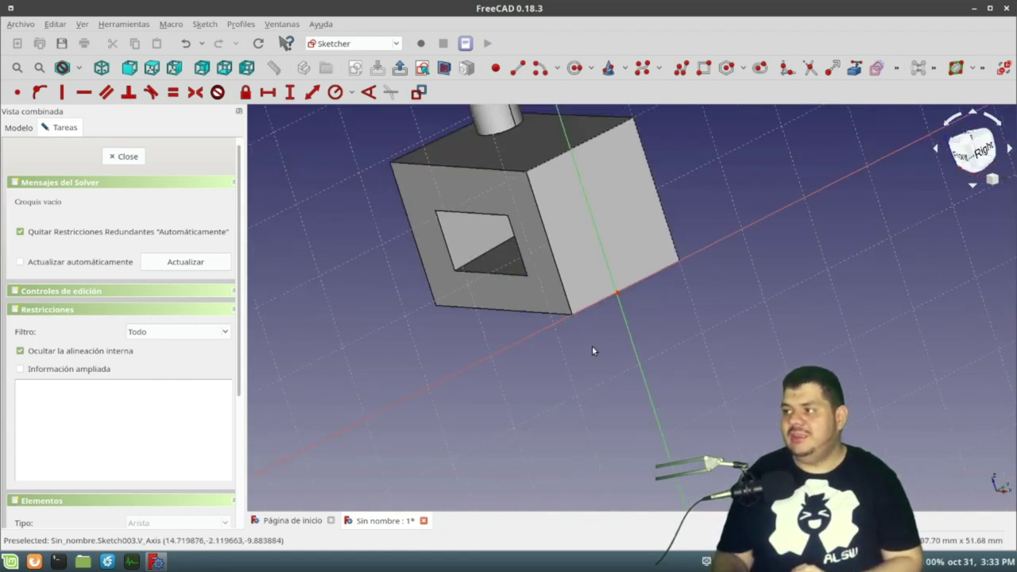
left_click(127, 156)
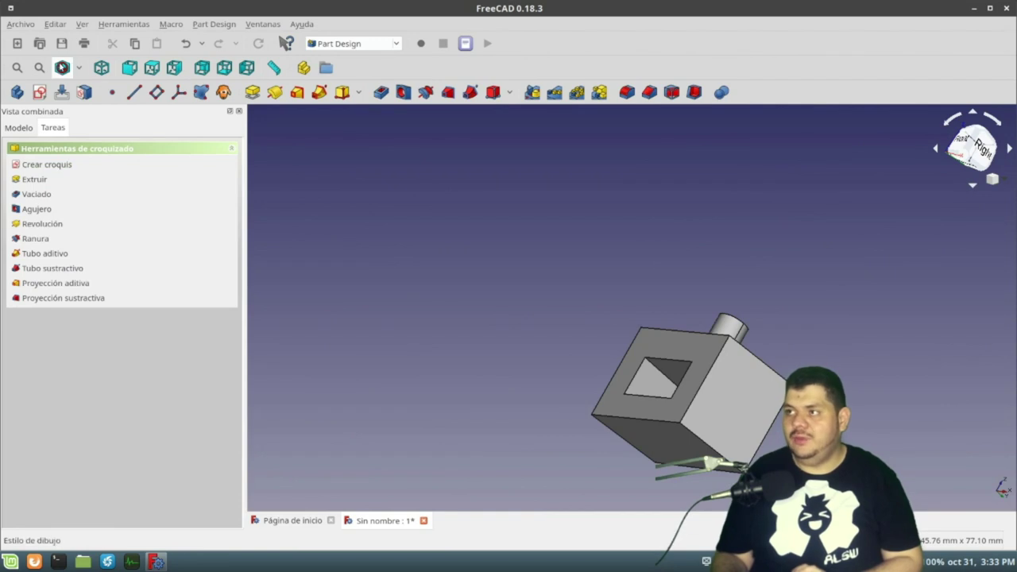
scroll(771, 334, "up", 2)
scroll(781, 294, "up", 2)
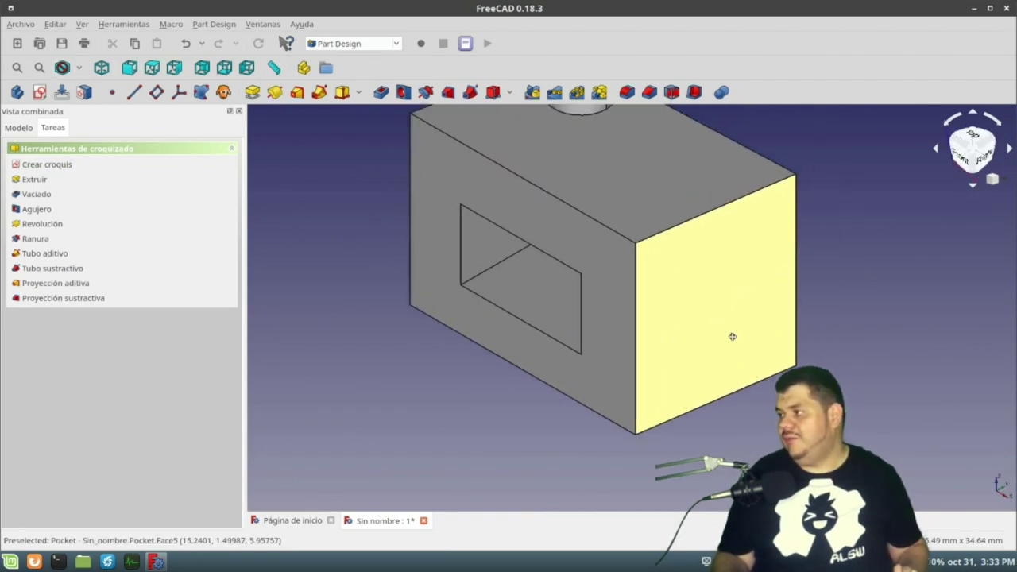
scroll(668, 399, "down", 1)
scroll(668, 399, "down", 2)
scroll(667, 399, "down", 2)
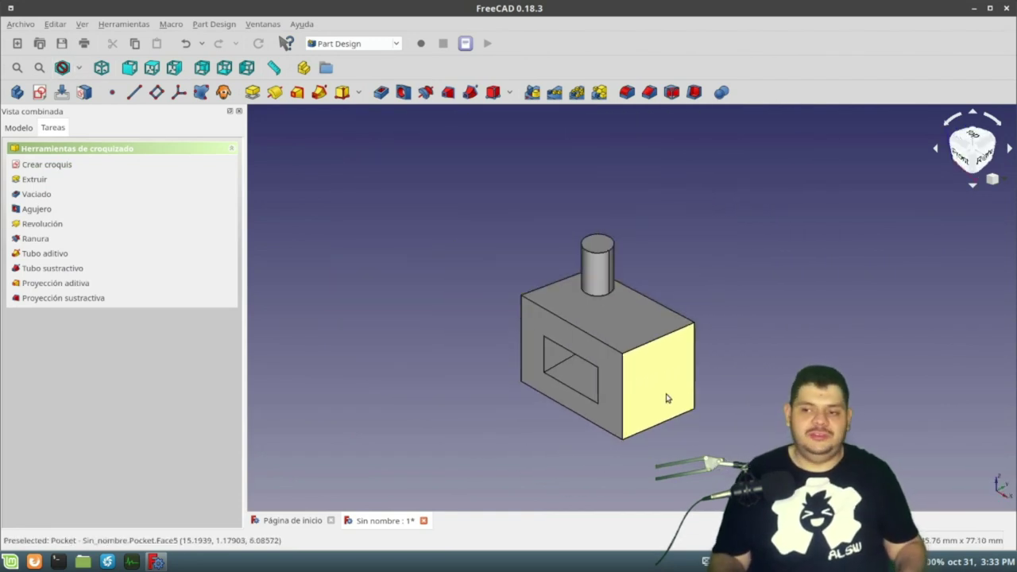